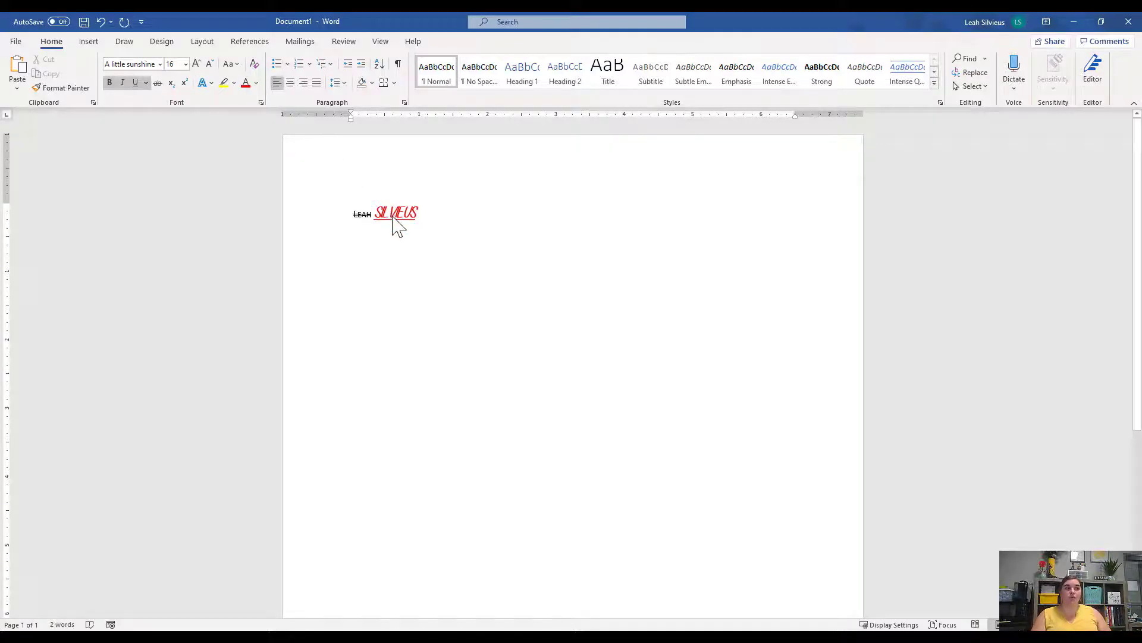
- Apply the preset text effect with white fill and light blue outline to the surname
{"action": "double_click", "coordinate": [398, 215]}
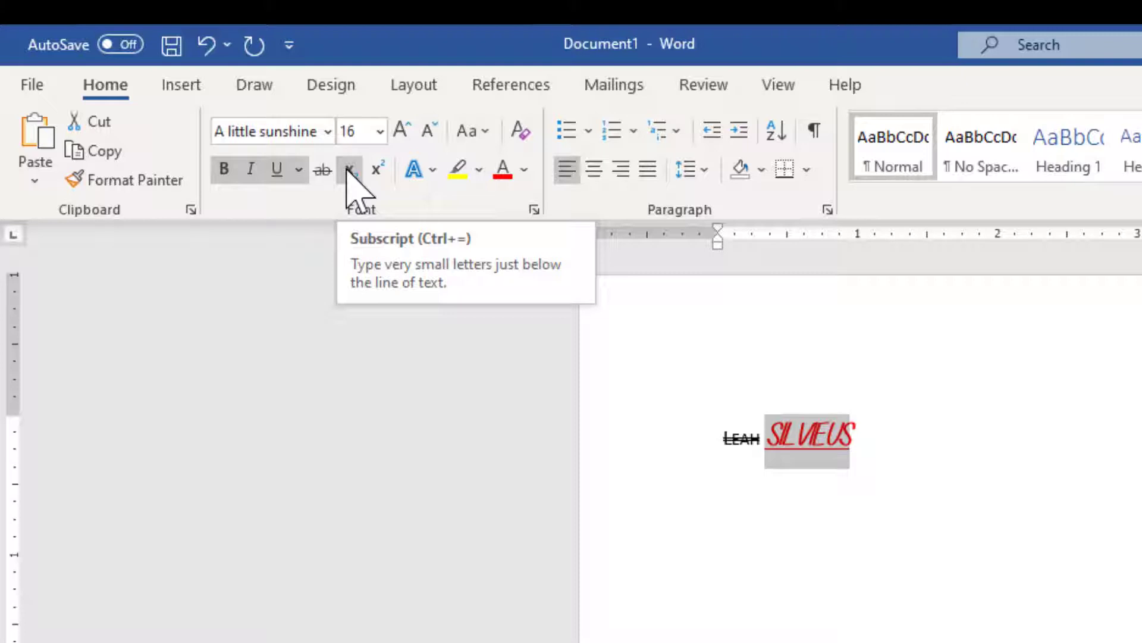
{"action": "left_click", "coordinate": [415, 169]}
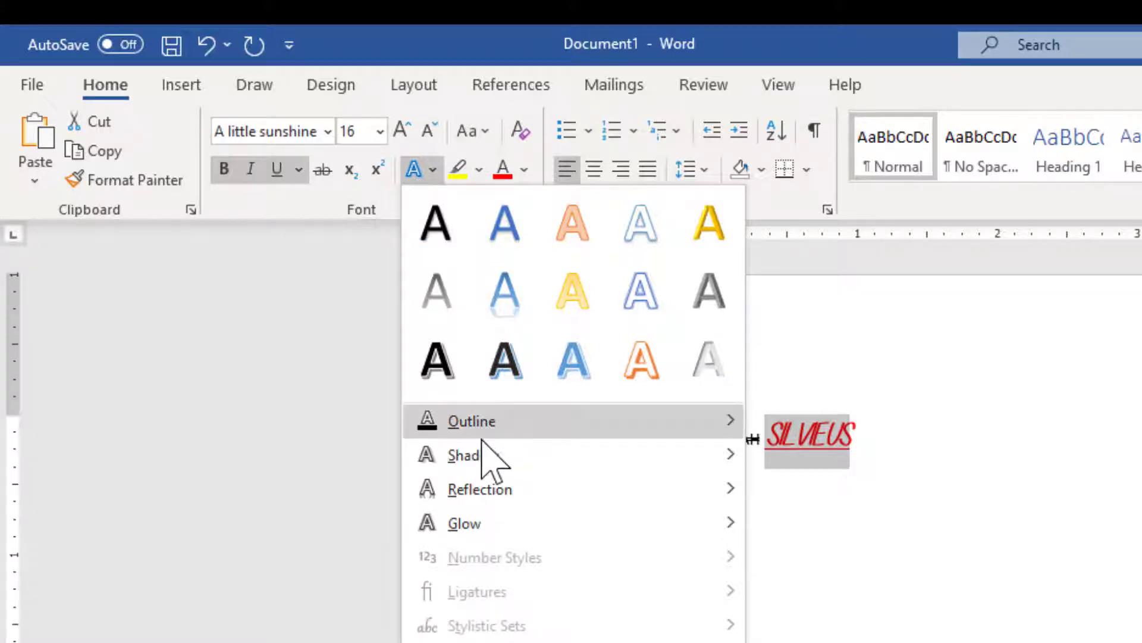
{"action": "mouse_move", "coordinate": [483, 460]}
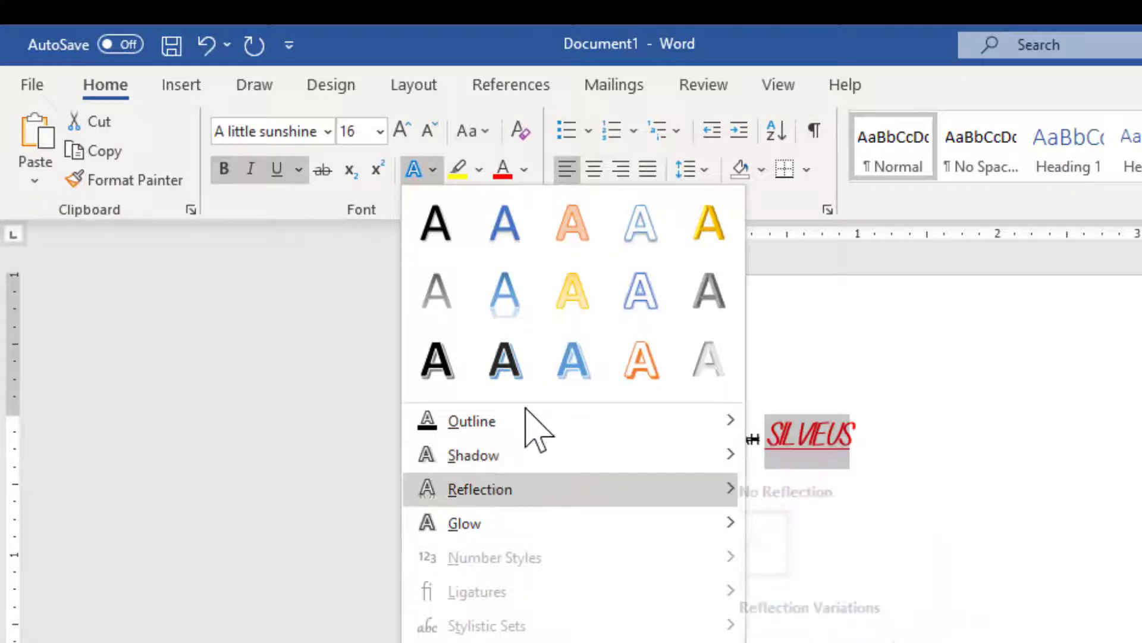
{"action": "mouse_move", "coordinate": [525, 423]}
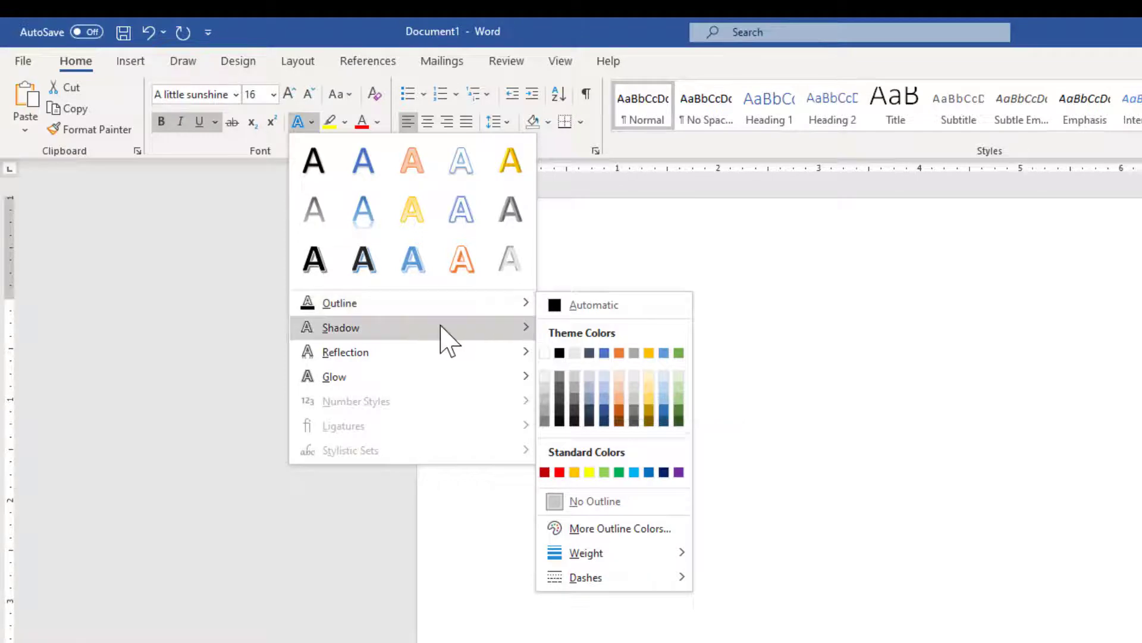
{"action": "mouse_move", "coordinate": [466, 342]}
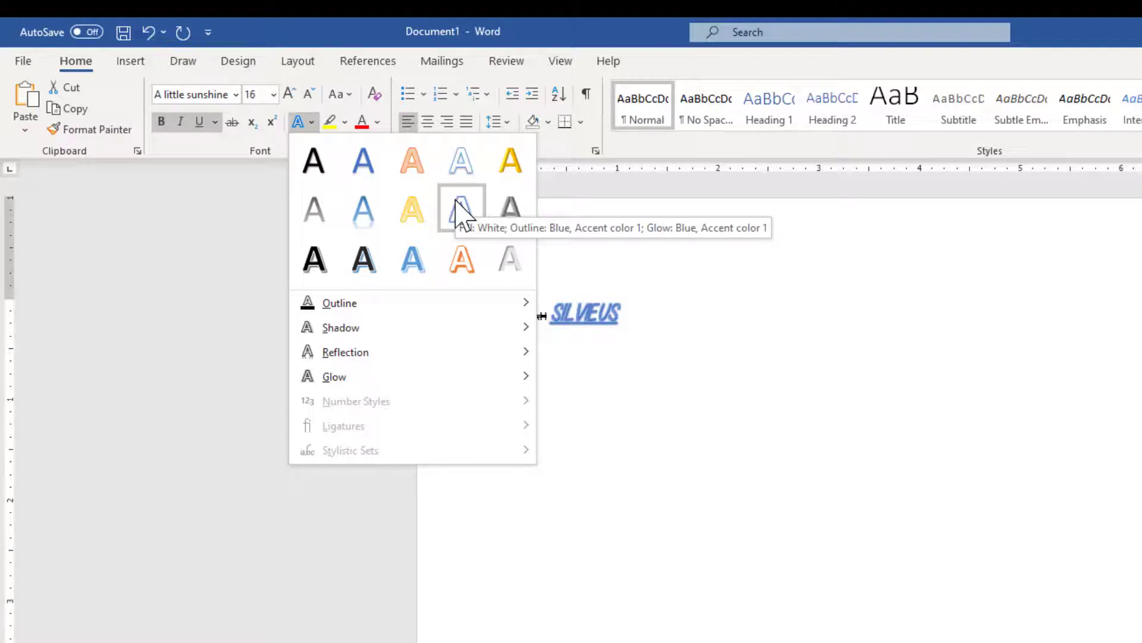
{"action": "left_click", "coordinate": [461, 160]}
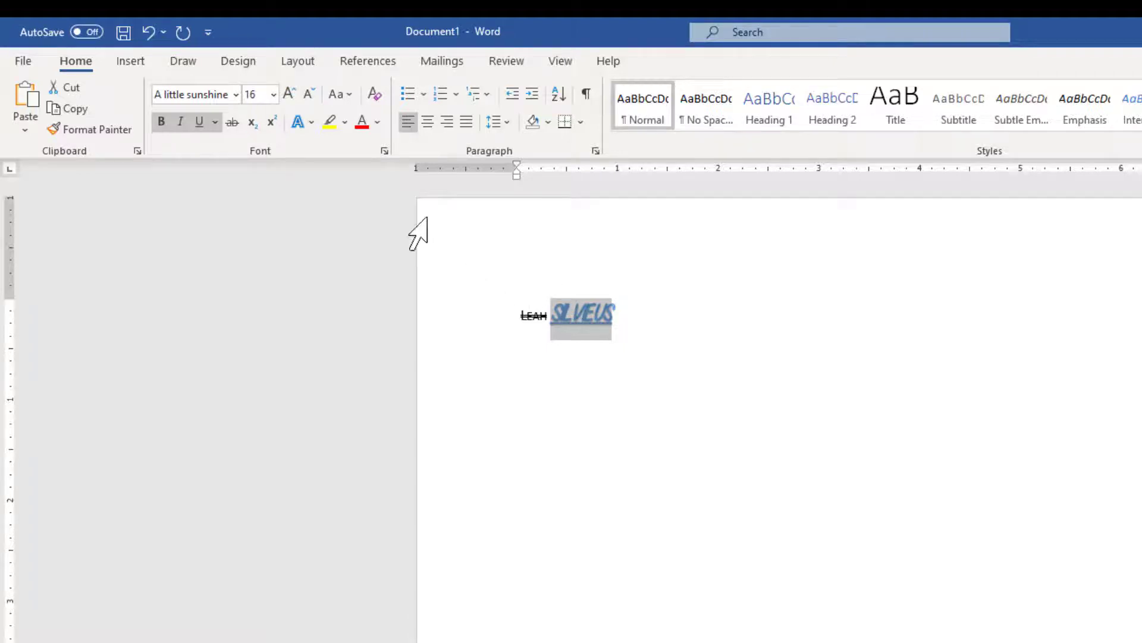
- Give the surname a standard green text outline with a heavier line weight
{"action": "left_click", "coordinate": [310, 122]}
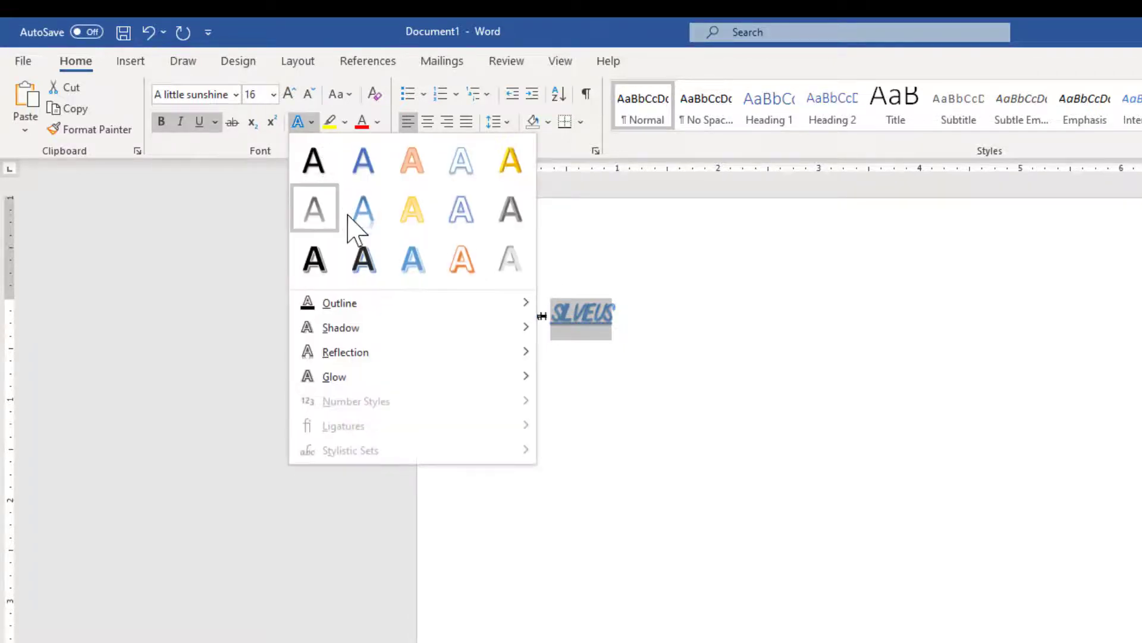
{"action": "mouse_move", "coordinate": [421, 306]}
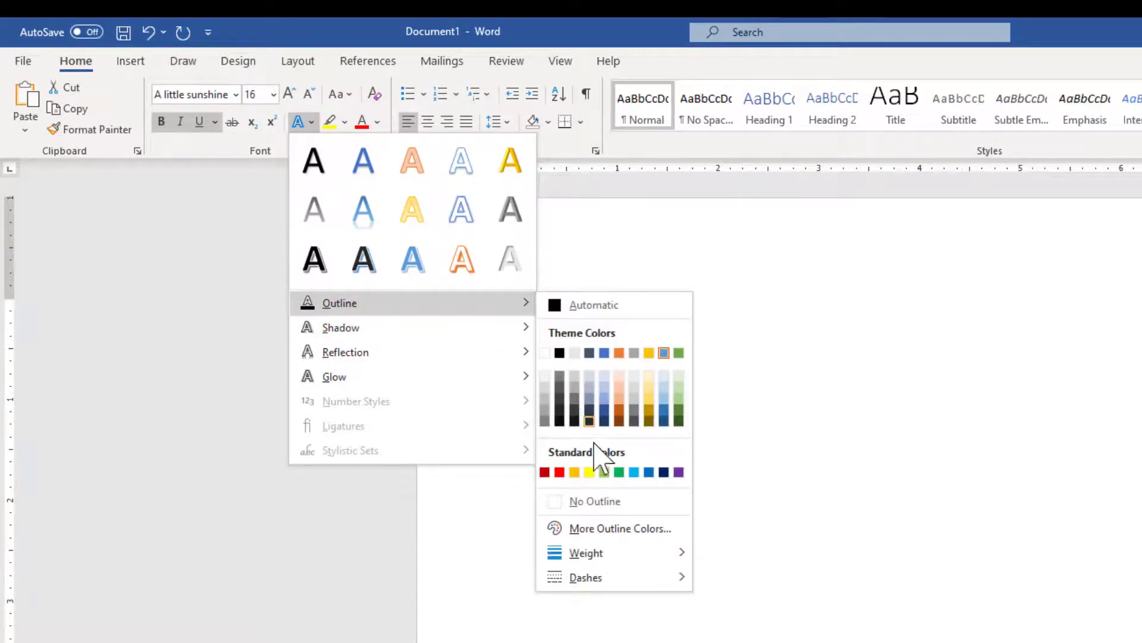
{"action": "left_click", "coordinate": [619, 472]}
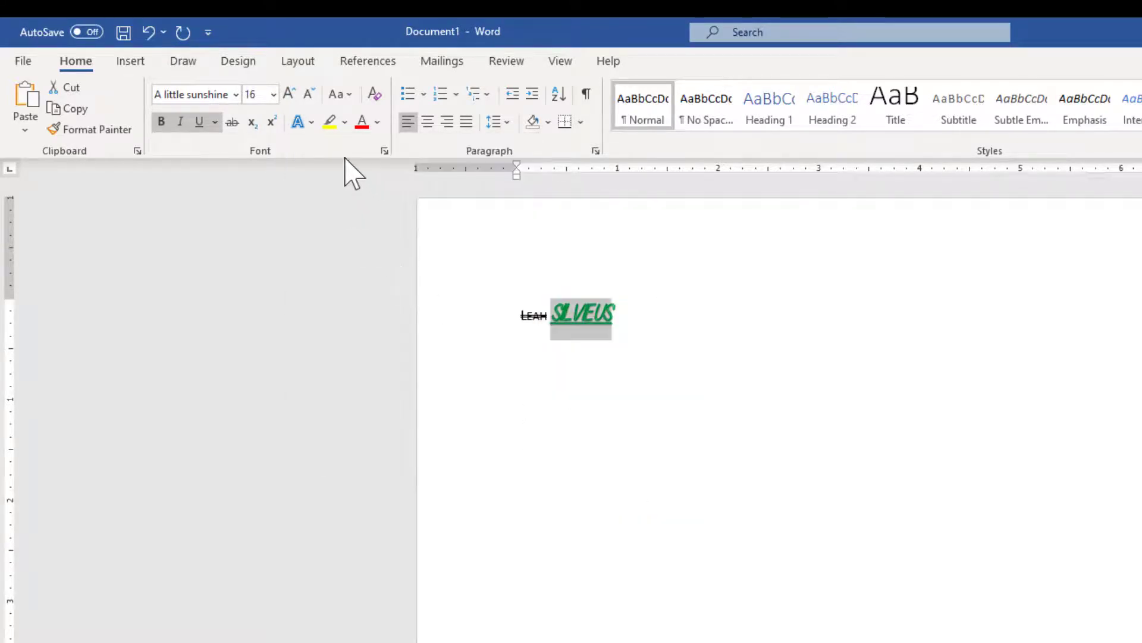
{"action": "left_click", "coordinate": [311, 122]}
{"action": "mouse_move", "coordinate": [344, 305]}
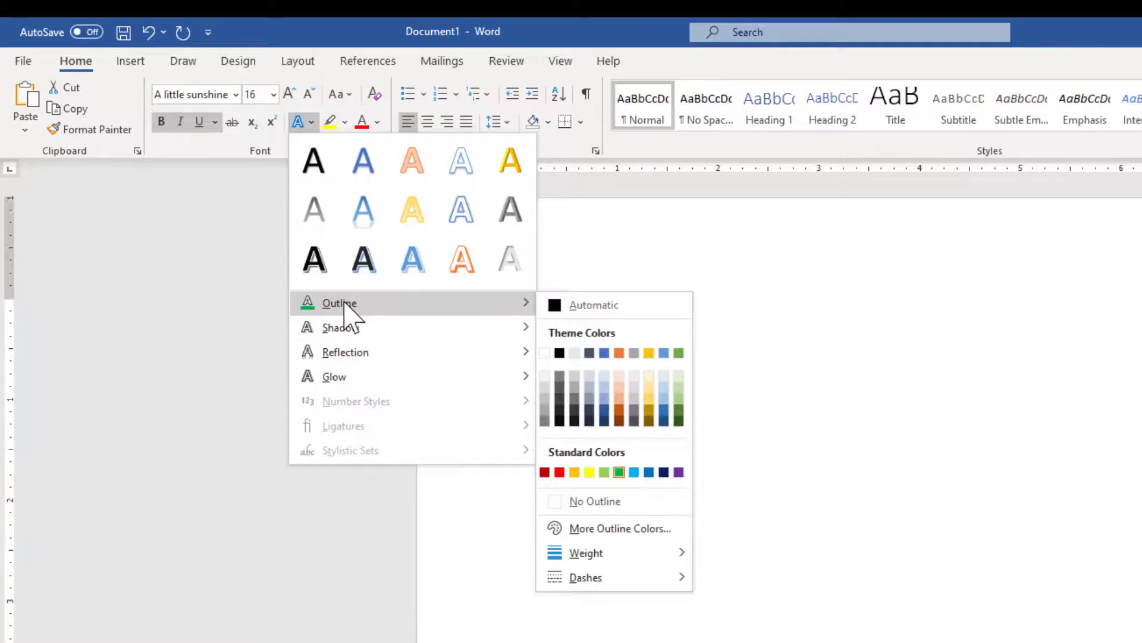
{"action": "mouse_move", "coordinate": [632, 557]}
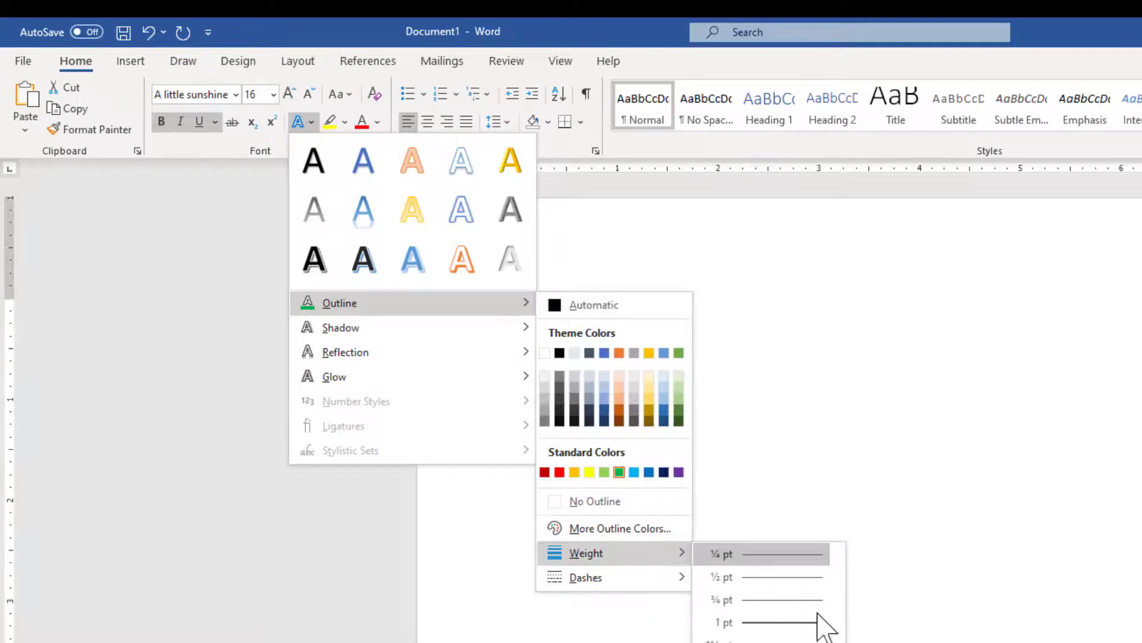
{"action": "left_click", "coordinate": [774, 640]}
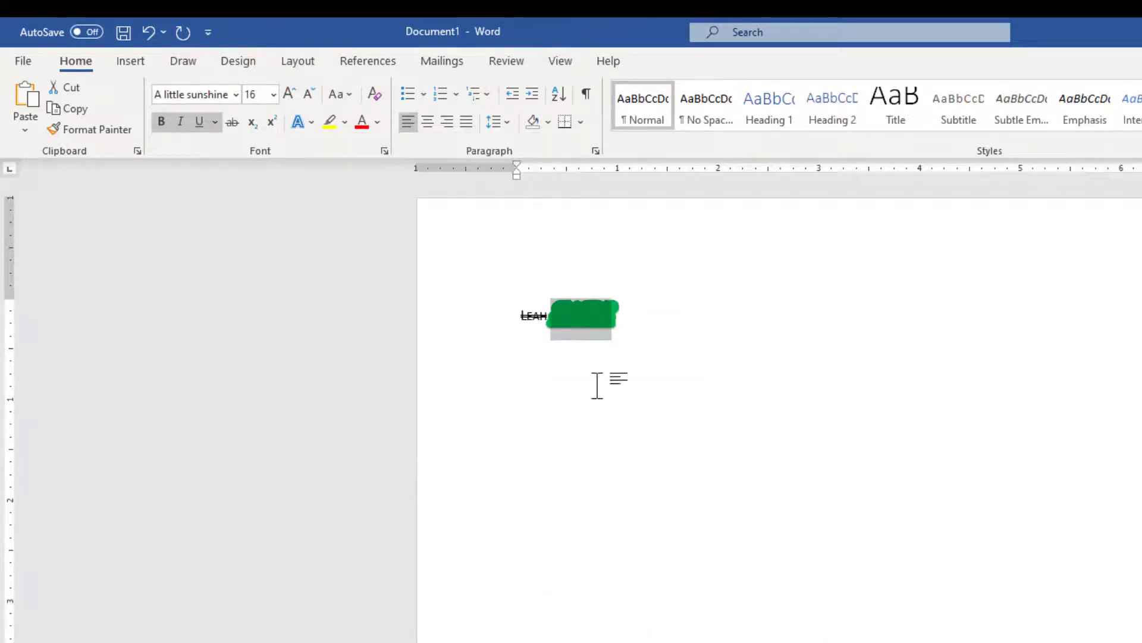
- Enlarge the surname's font size to 180
{"action": "left_click", "coordinate": [289, 94]}
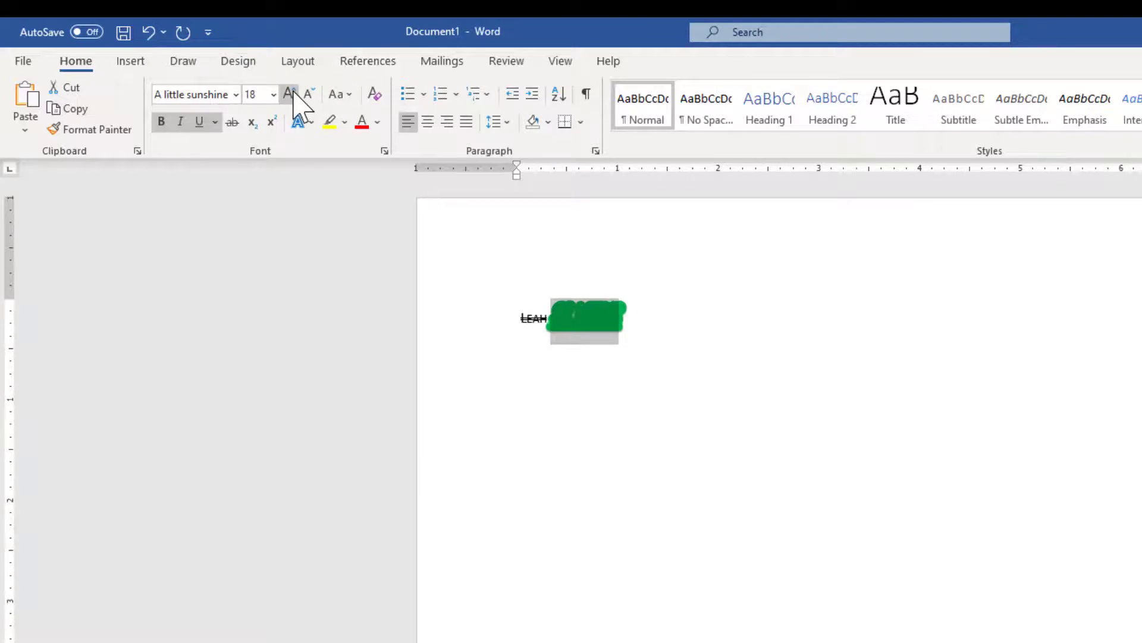
{"action": "left_click", "coordinate": [289, 93]}
{"action": "left_click", "coordinate": [289, 94]}
{"action": "left_click", "coordinate": [289, 94]}
{"action": "left_click", "coordinate": [290, 93]}
{"action": "left_click", "coordinate": [289, 94]}
{"action": "left_click", "coordinate": [289, 94]}
{"action": "left_click", "coordinate": [289, 93]}
{"action": "left_click", "coordinate": [289, 94]}
{"action": "left_click", "coordinate": [289, 94]}
{"action": "left_click", "coordinate": [289, 93]}
{"action": "left_click", "coordinate": [289, 93]}
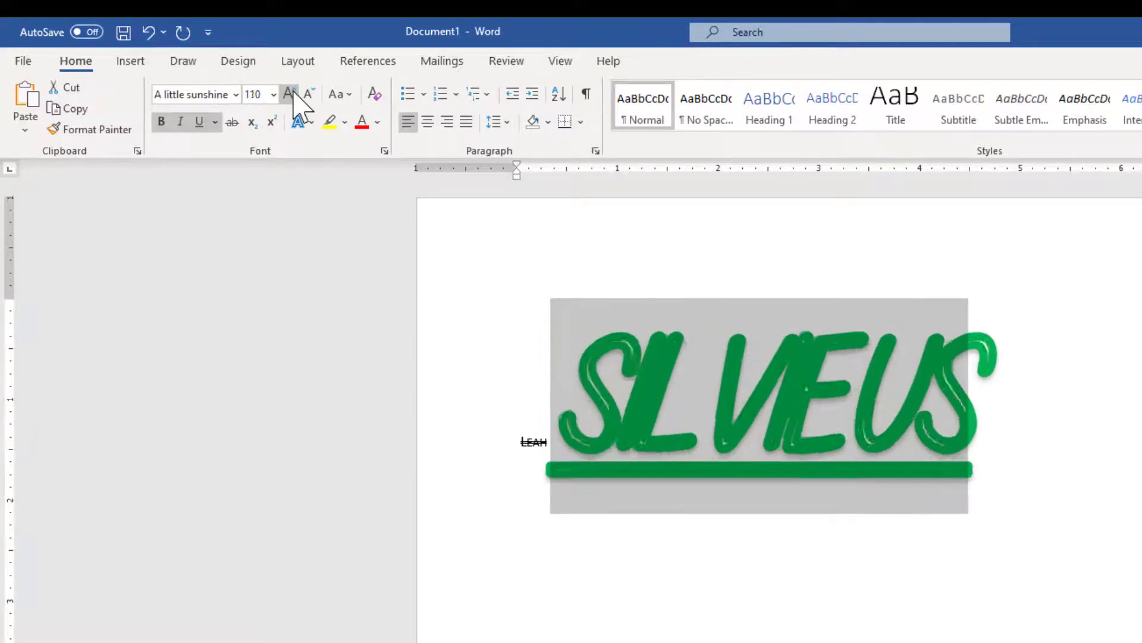
{"action": "left_click", "coordinate": [289, 93]}
{"action": "left_click", "coordinate": [290, 94]}
{"action": "left_click", "coordinate": [289, 94]}
{"action": "left_click", "coordinate": [289, 93]}
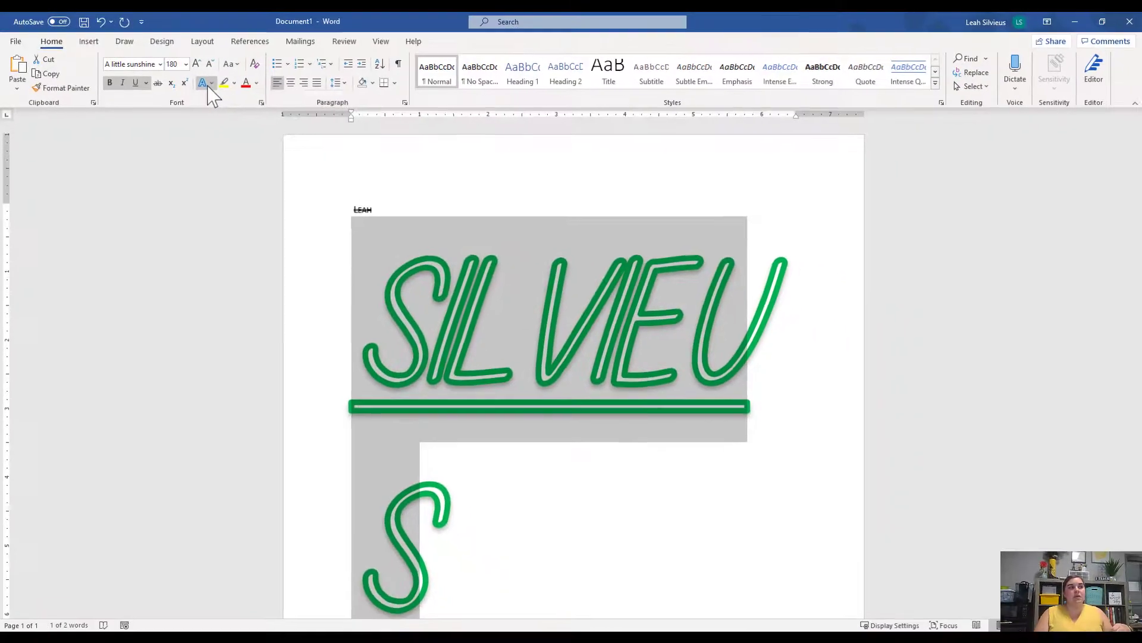
- Change the surname's text outline to the Square Dot dash style
{"action": "left_click", "coordinate": [299, 121]}
{"action": "mouse_move", "coordinate": [273, 207]}
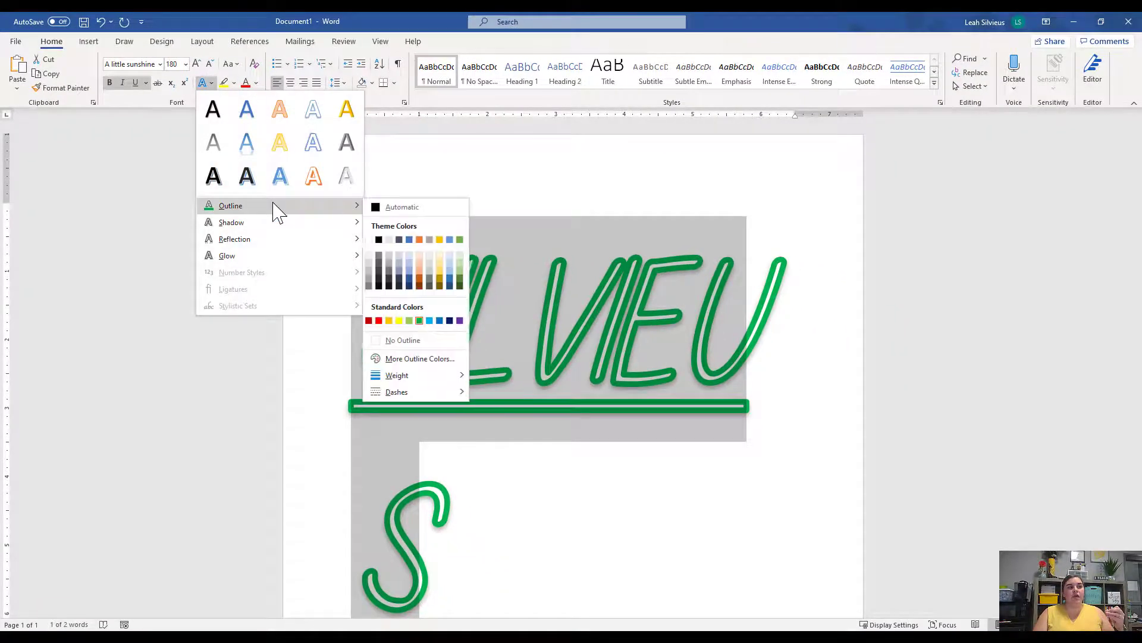
{"action": "mouse_move", "coordinate": [393, 400]}
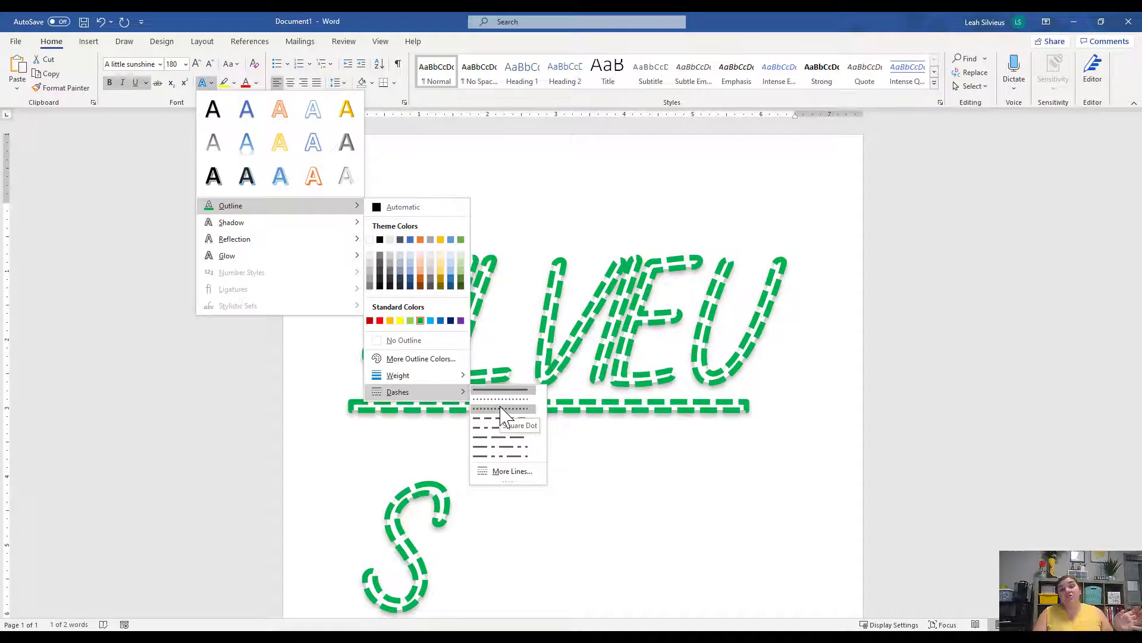
{"action": "left_click", "coordinate": [502, 409]}
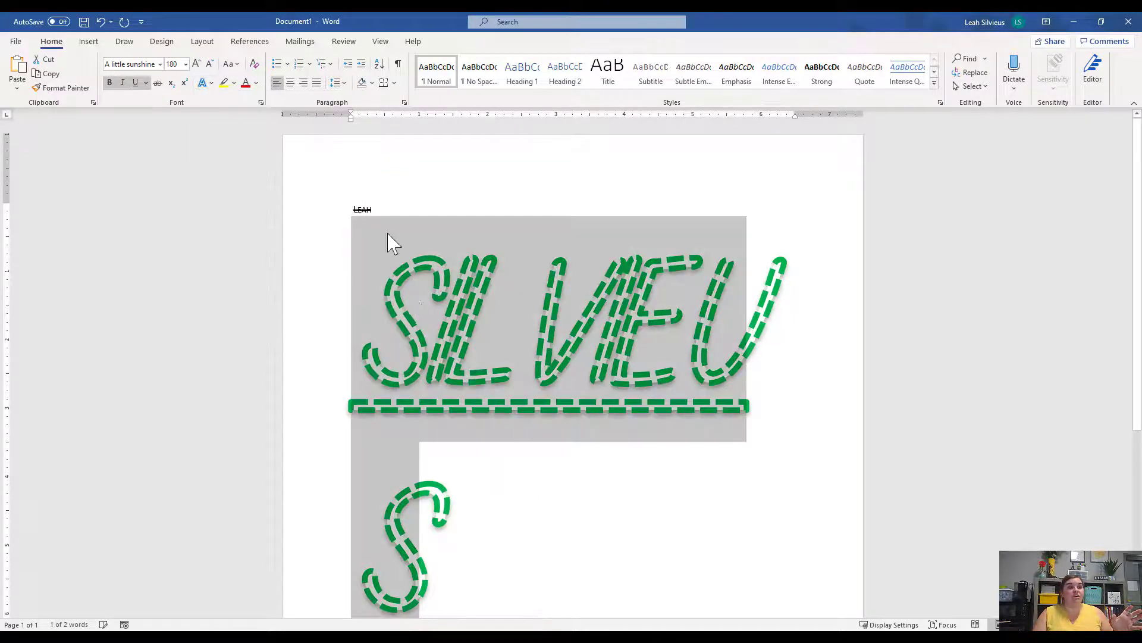
- Add a Perspective: Upper Right shadow to the surname
{"action": "left_click", "coordinate": [201, 82]}
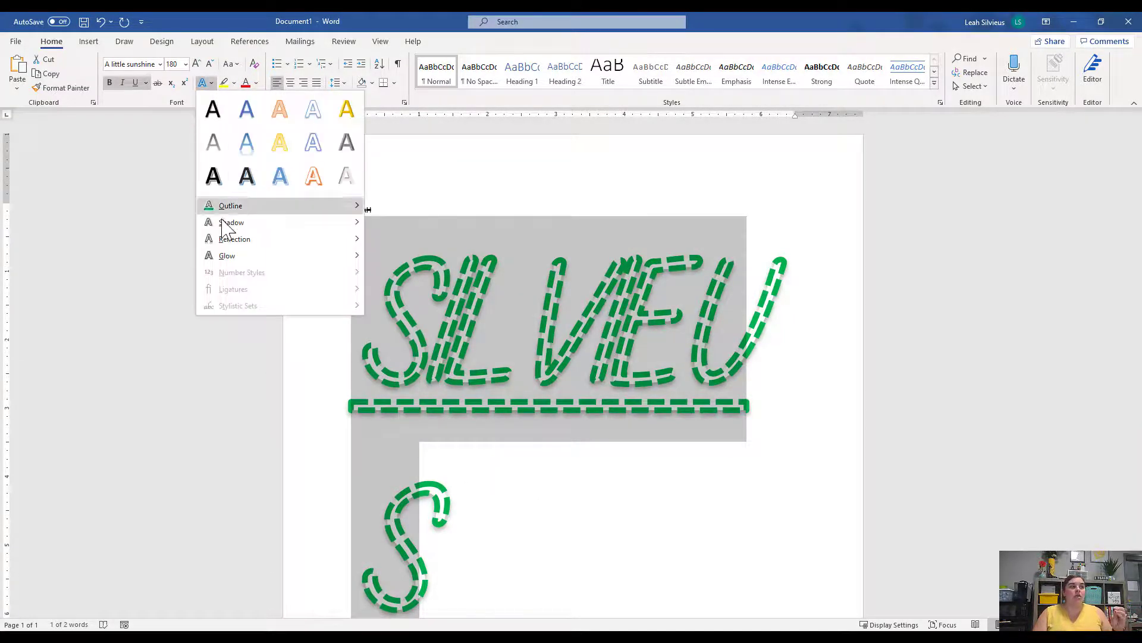
{"action": "mouse_move", "coordinate": [232, 222]}
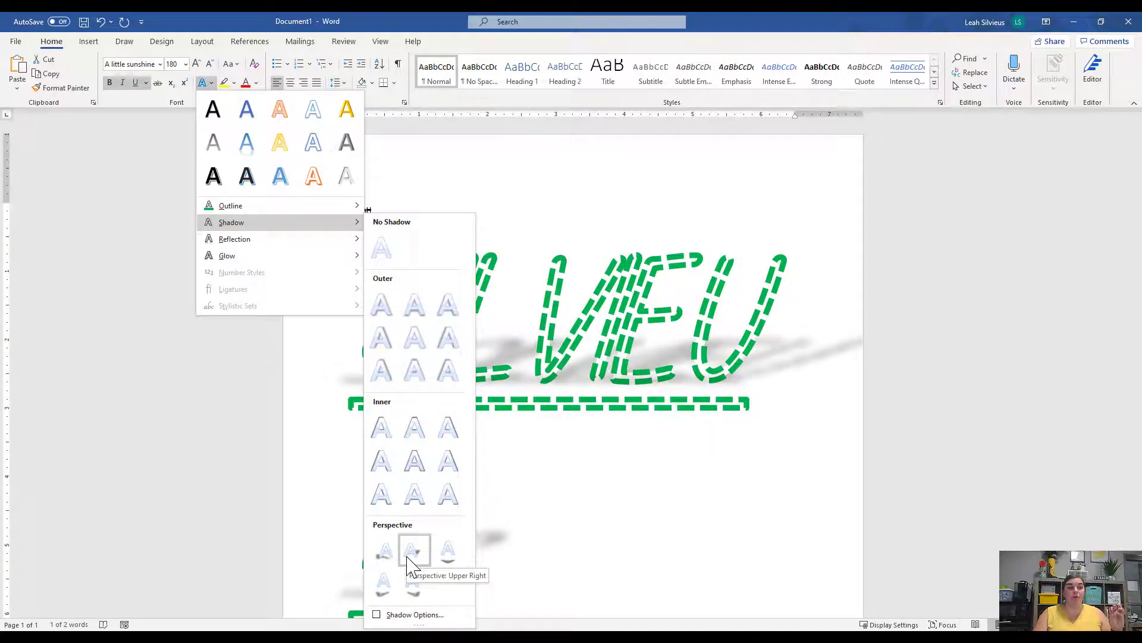
{"action": "left_click", "coordinate": [411, 566]}
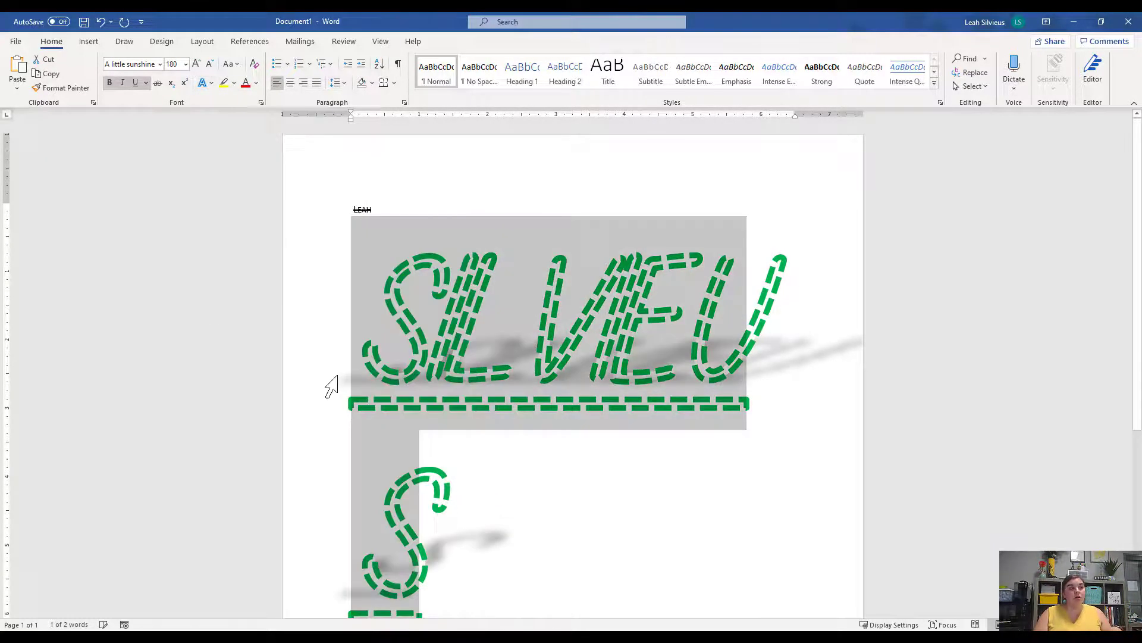
- Add a glow to the surname in a custom light orange from the standard color palette
{"action": "left_click", "coordinate": [202, 83]}
{"action": "mouse_move", "coordinate": [244, 245]}
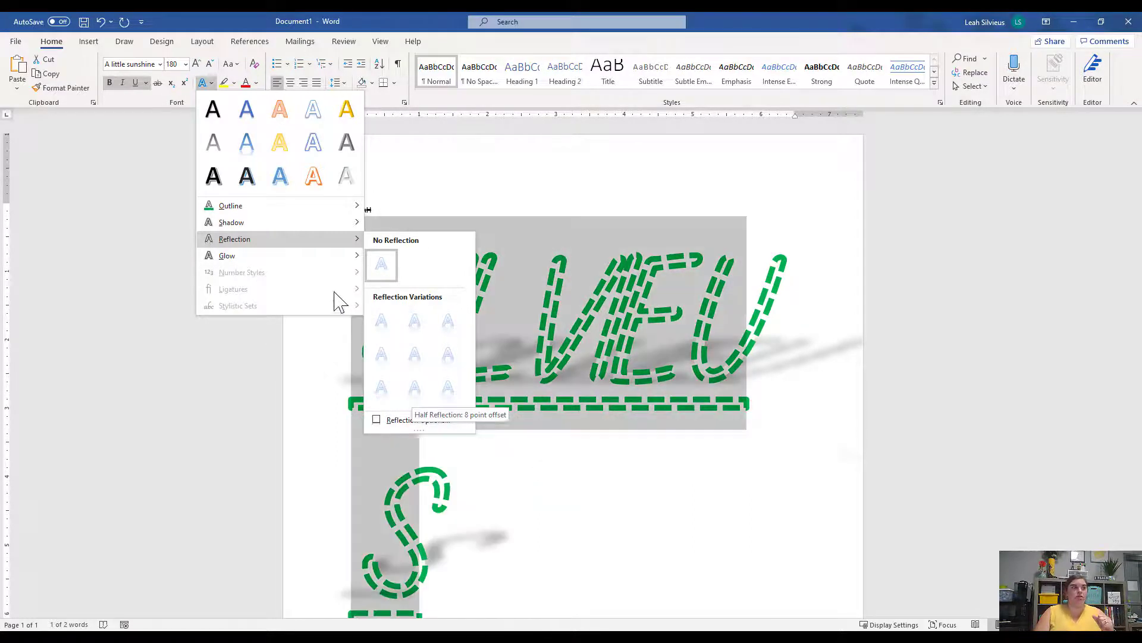
{"action": "mouse_move", "coordinate": [310, 259]}
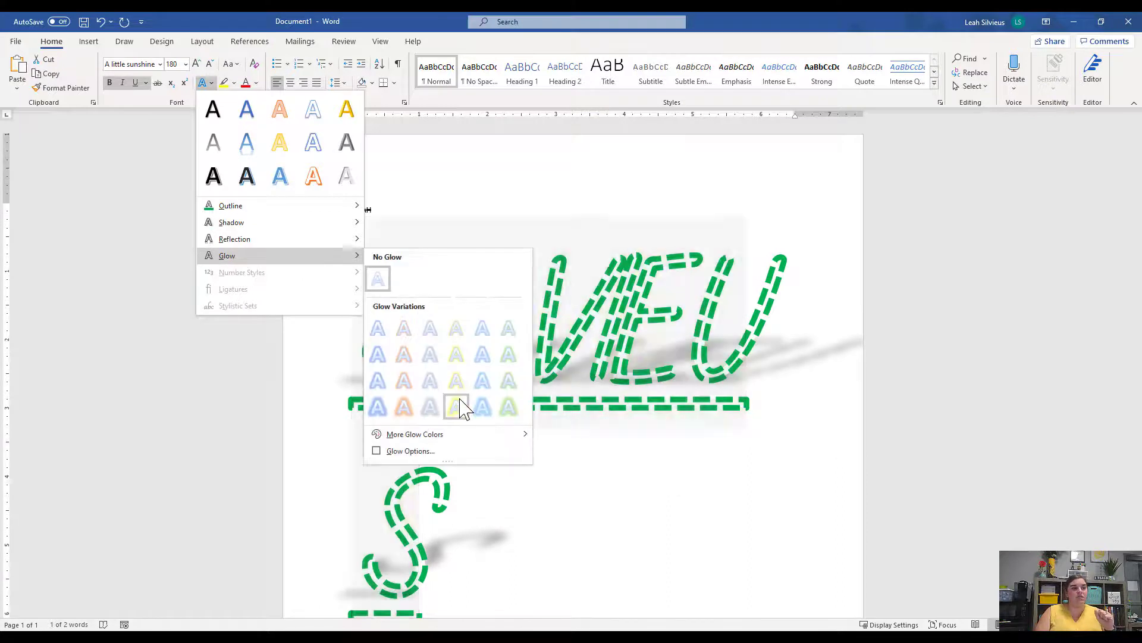
{"action": "mouse_move", "coordinate": [460, 437]}
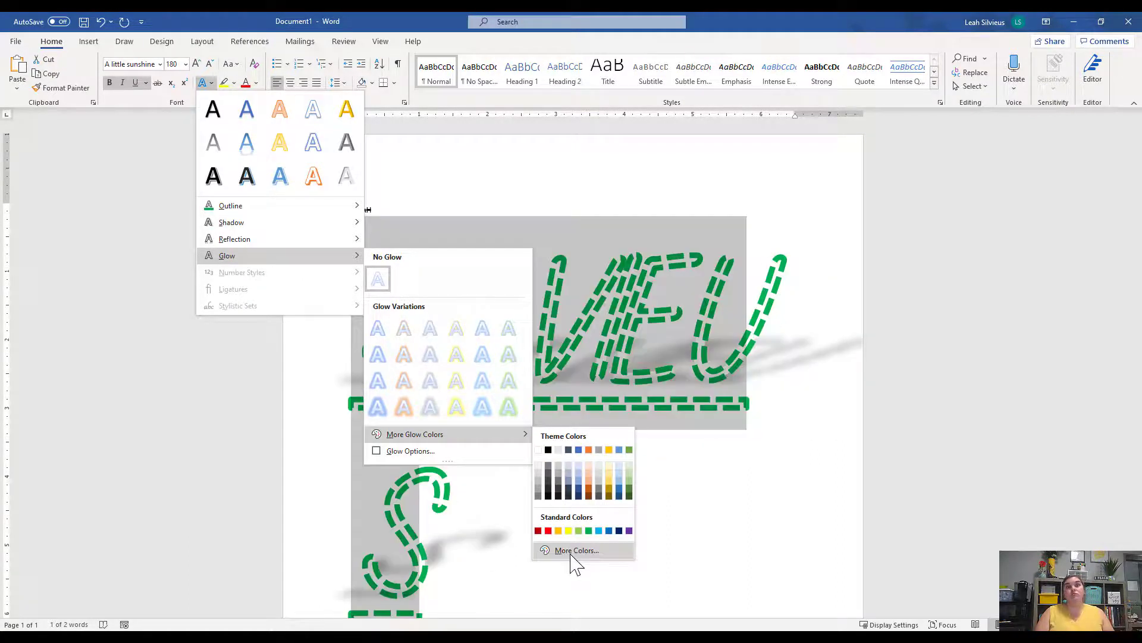
{"action": "left_click", "coordinate": [573, 551]}
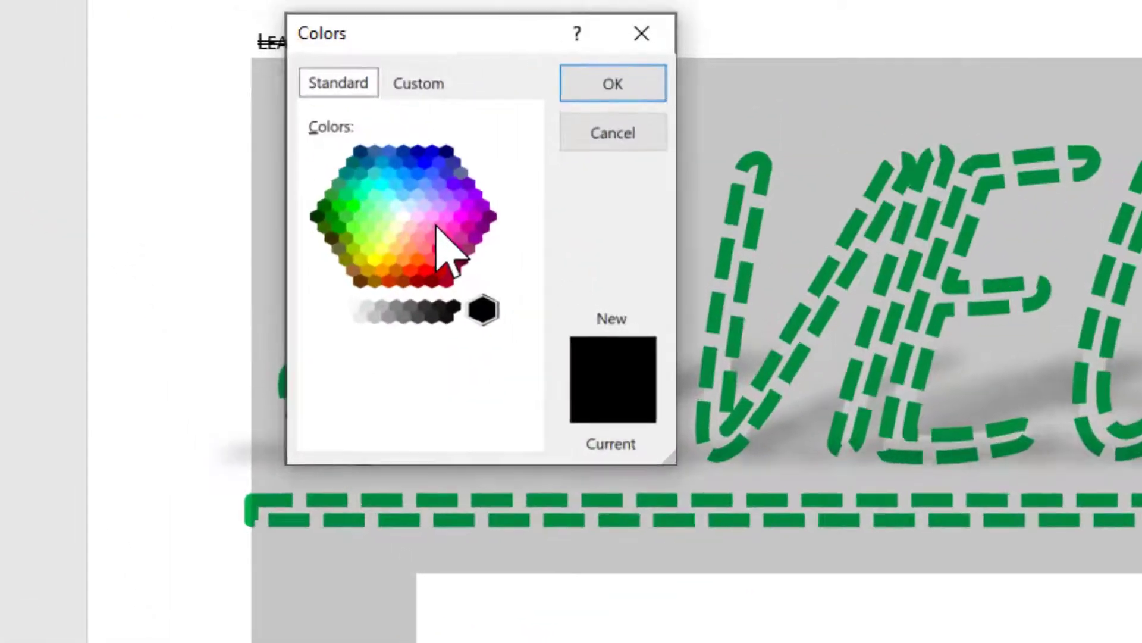
{"action": "left_click", "coordinate": [266, 138]}
{"action": "left_click", "coordinate": [245, 144]}
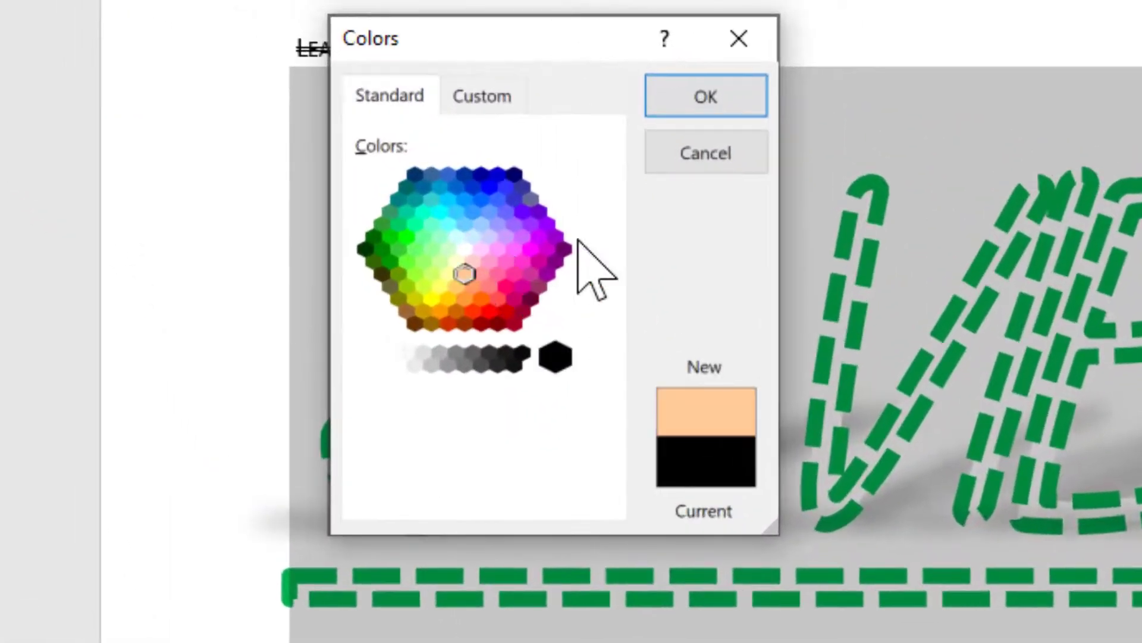
{"action": "left_click", "coordinate": [698, 100]}
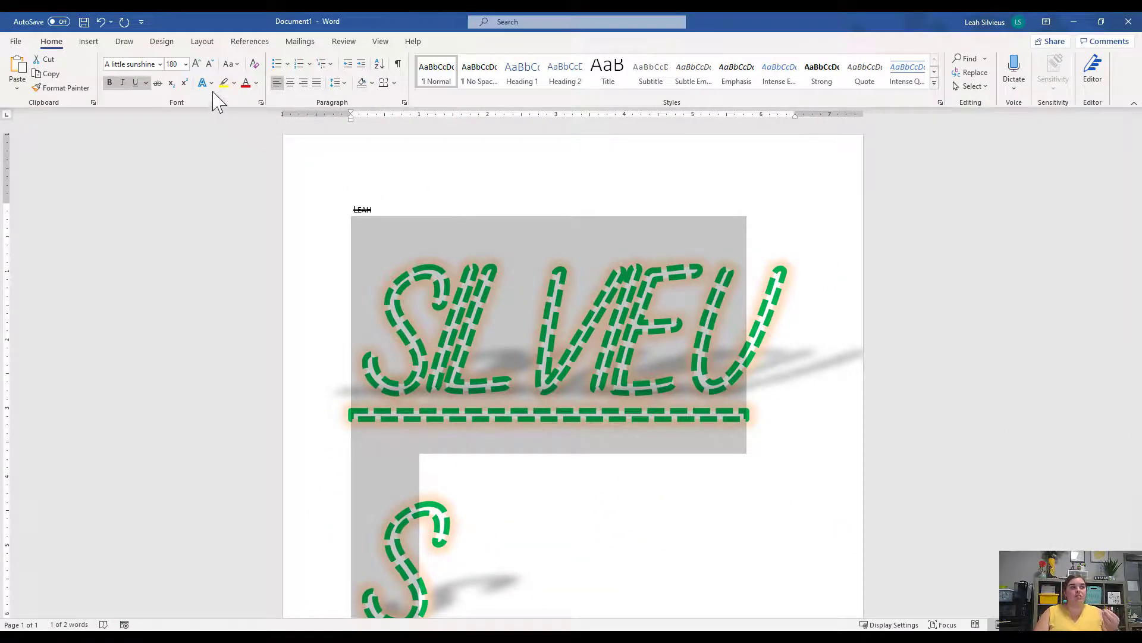
- Open the detailed gradient settings for the surname's font color
{"action": "left_click", "coordinate": [257, 88]}
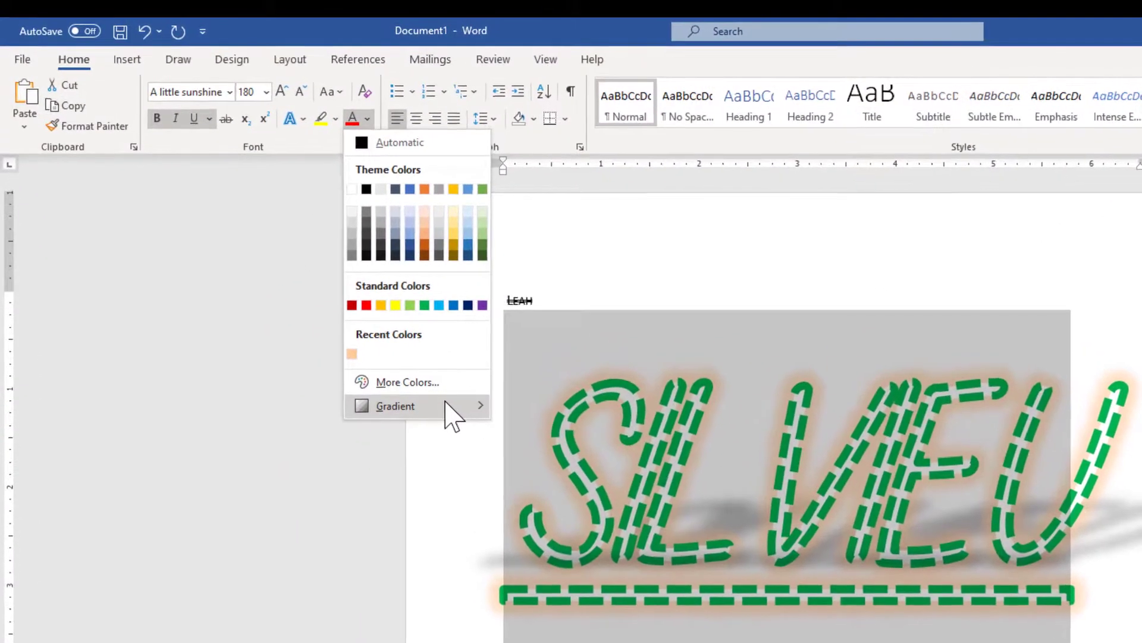
{"action": "mouse_move", "coordinate": [453, 415]}
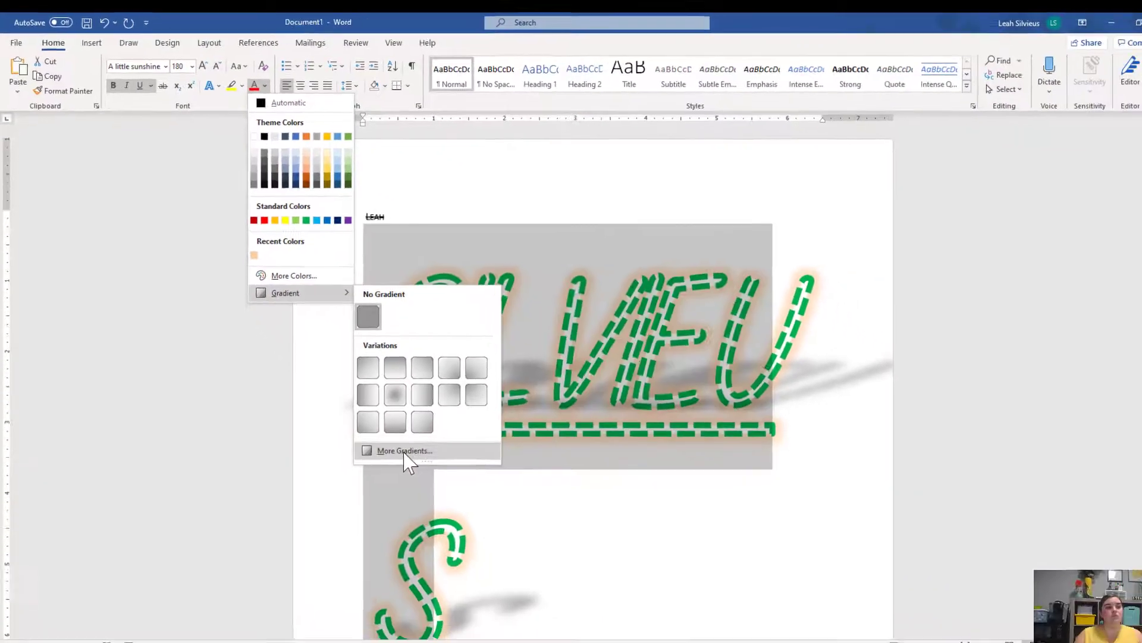
{"action": "left_click", "coordinate": [404, 452]}
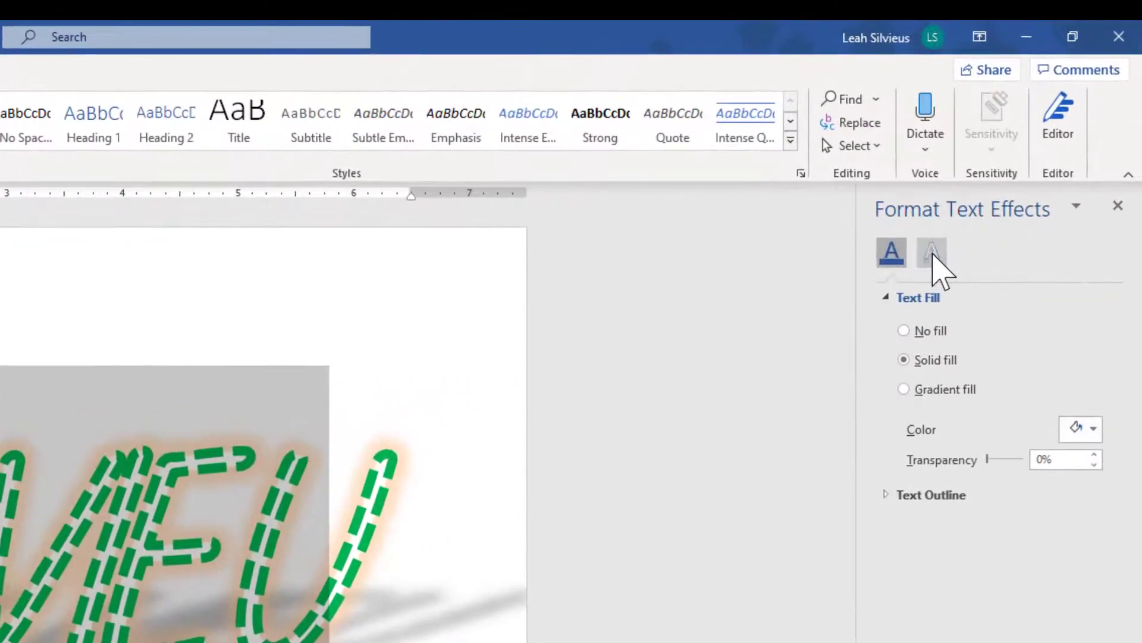
- Examine the available text effect categories and the 3-D Format settings, including the material choices
{"action": "left_click", "coordinate": [933, 254]}
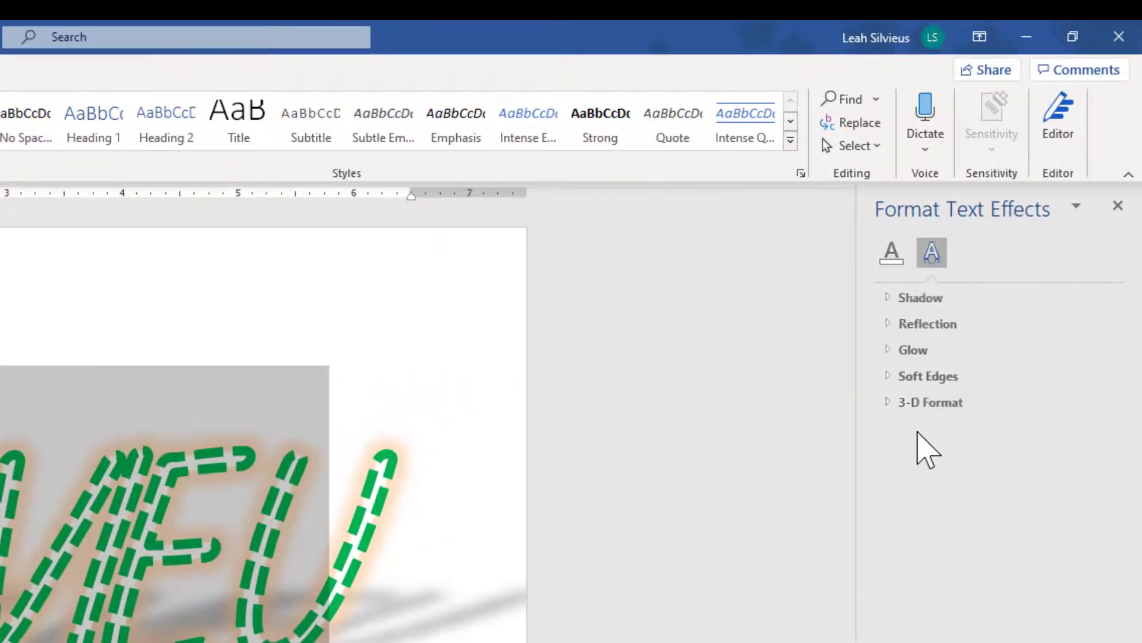
{"action": "left_click", "coordinate": [886, 401]}
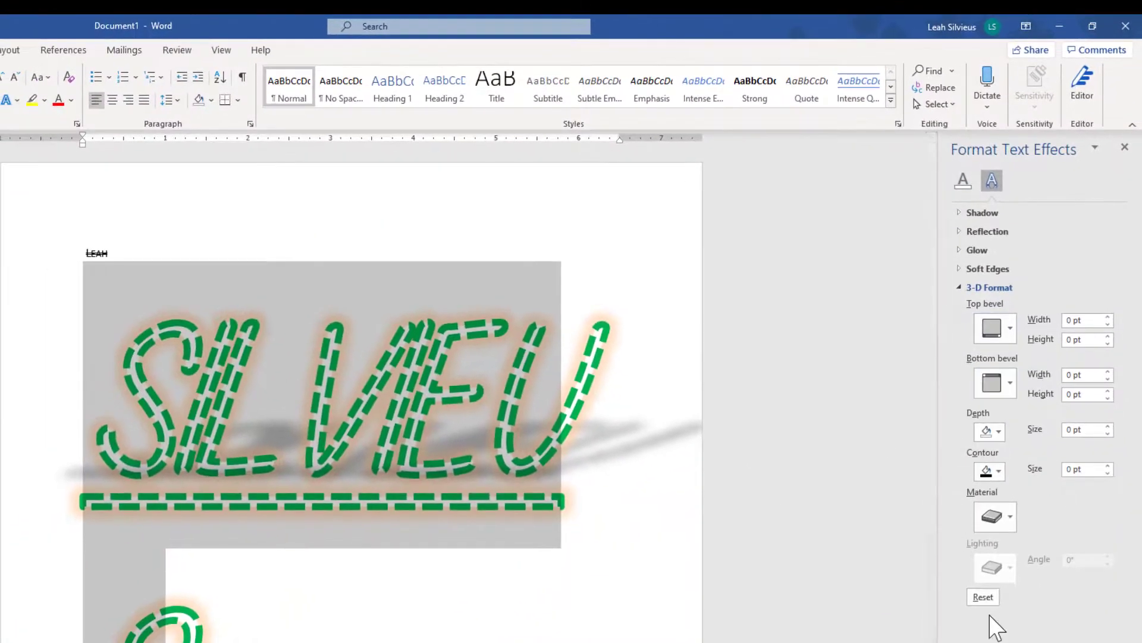
{"action": "left_click", "coordinate": [1010, 516]}
{"action": "left_click", "coordinate": [1009, 516]}
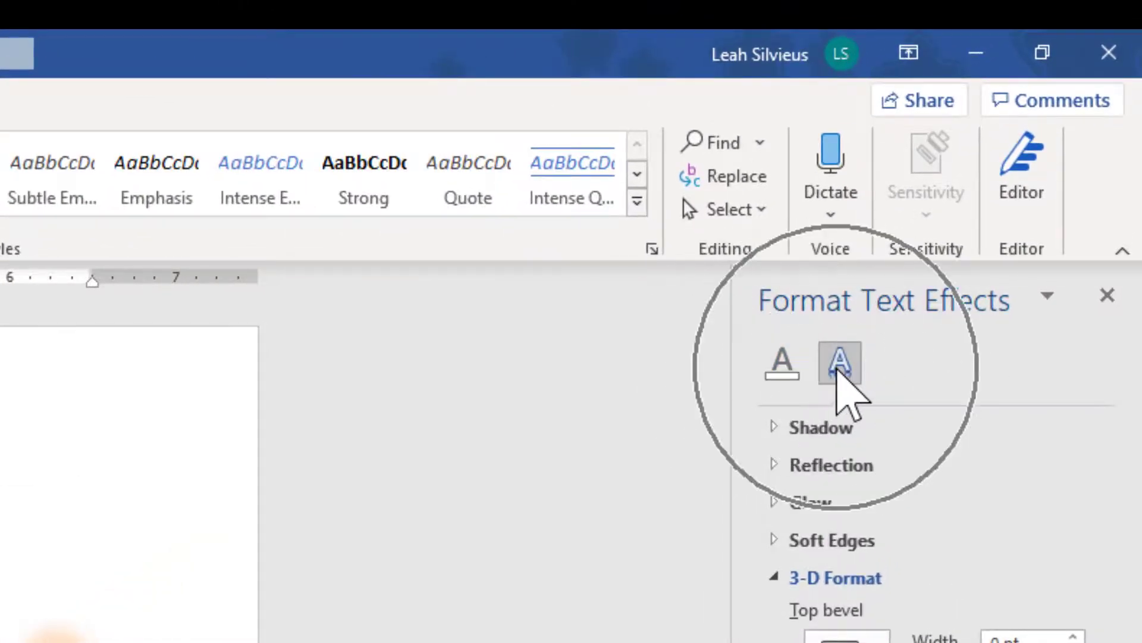
- Switch the surname's text fill to a gradient fill
{"action": "left_click", "coordinate": [783, 364]}
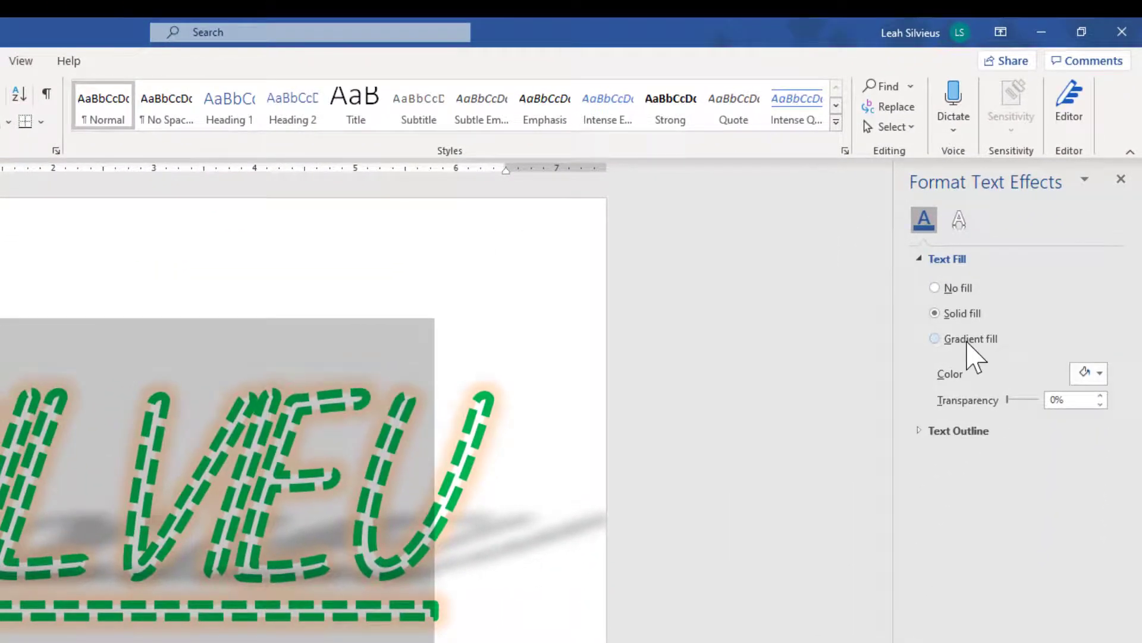
{"action": "left_click", "coordinate": [968, 341]}
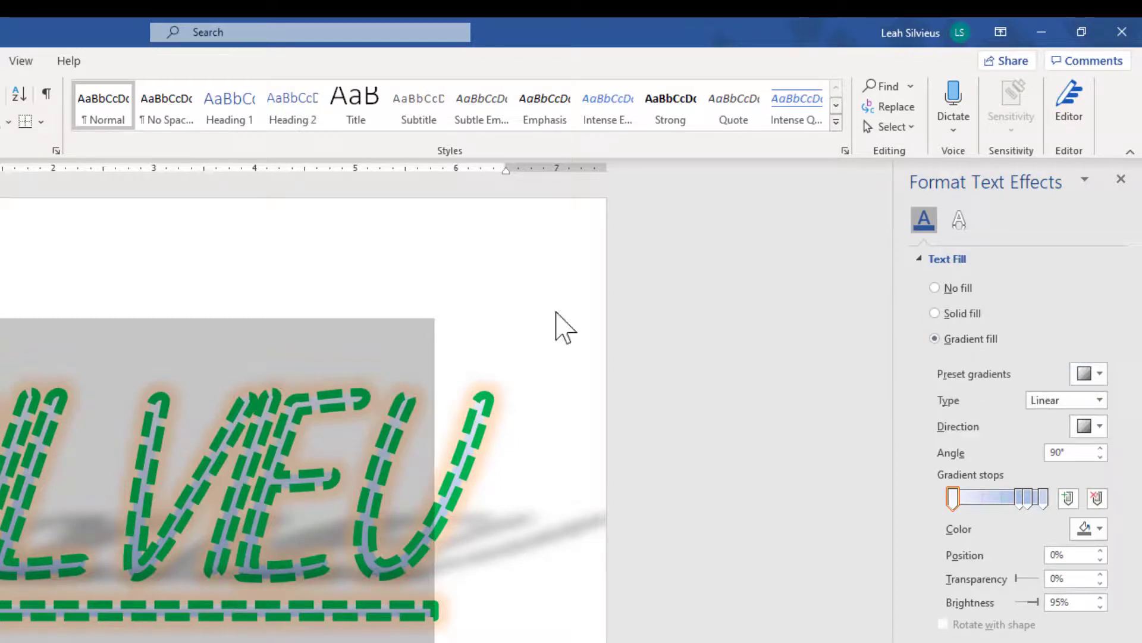
- Apply a dark orange preset gradient to the surname's text fill and change the gradient type to Linear
{"action": "left_click", "coordinate": [1083, 375]}
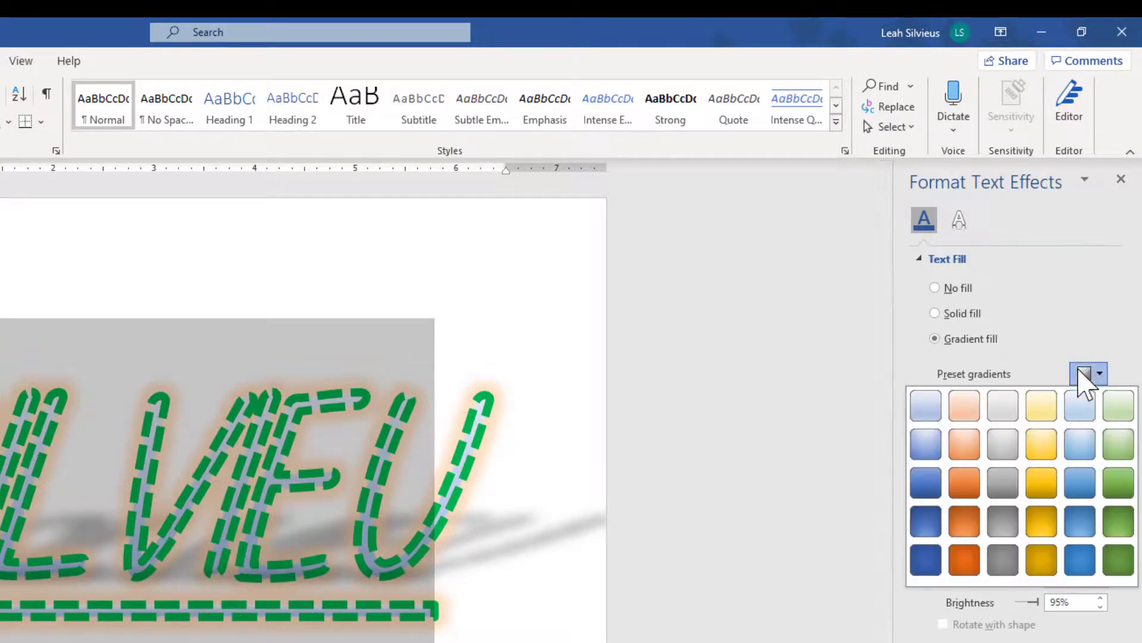
{"action": "left_click", "coordinate": [964, 522]}
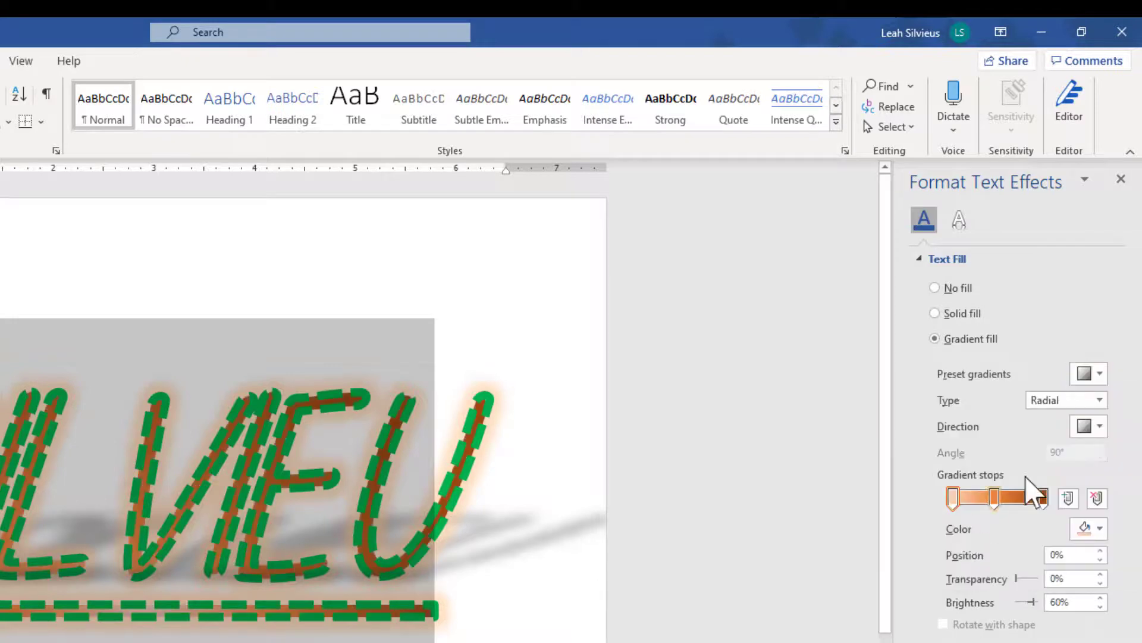
{"action": "left_click", "coordinate": [1098, 401]}
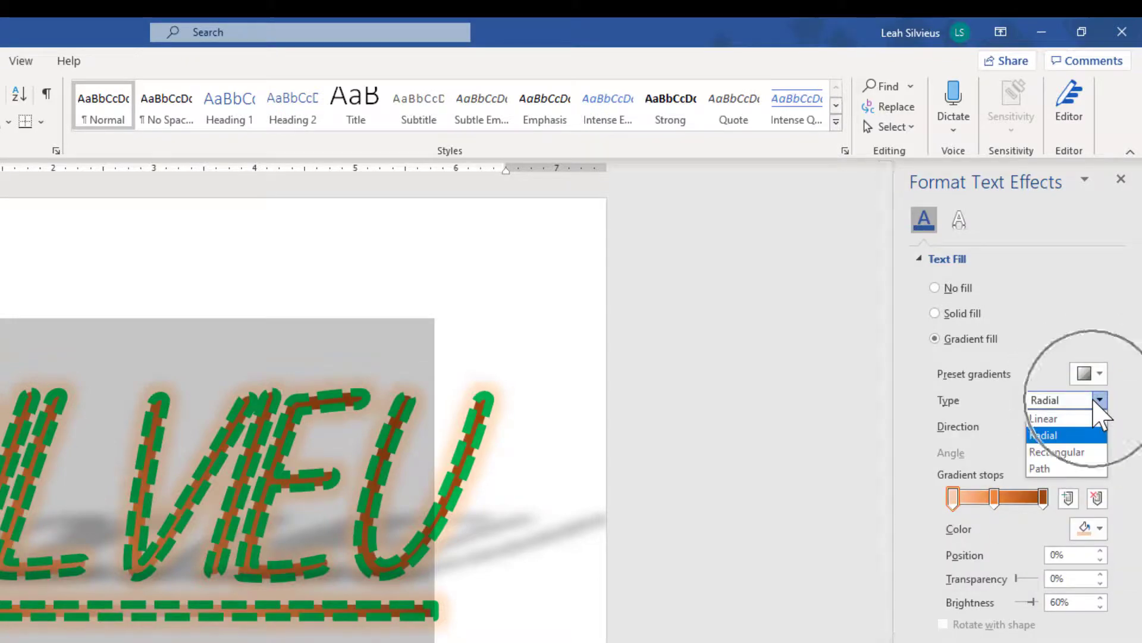
{"action": "left_click", "coordinate": [1065, 419]}
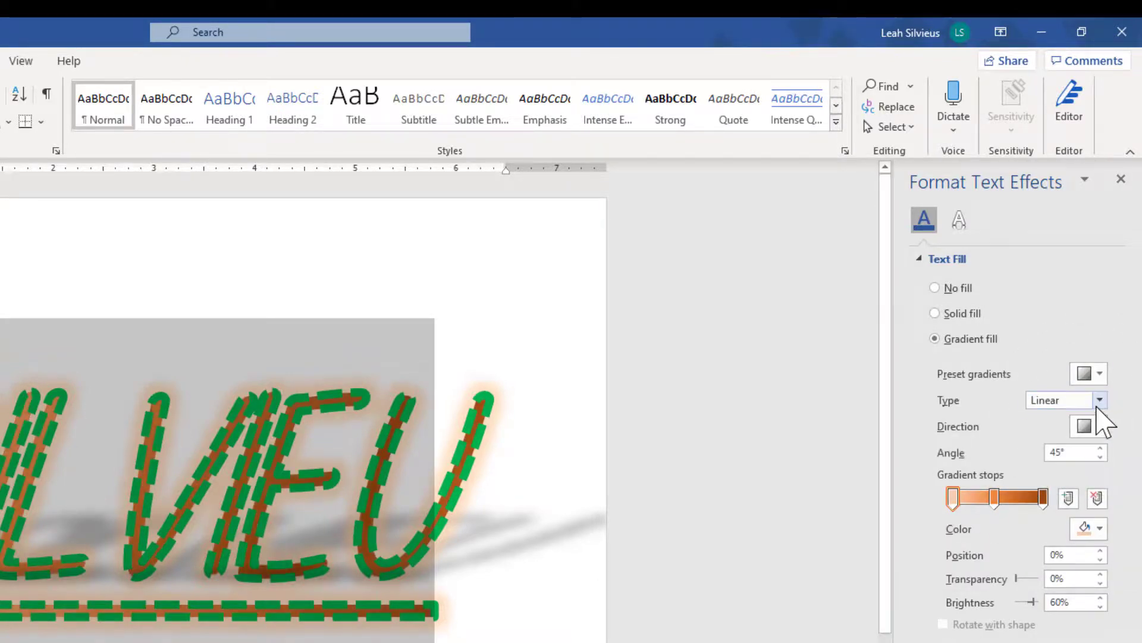
- Change the surname's gradient type to Rectangular and choose a different gradient direction
{"action": "left_click", "coordinate": [1099, 399]}
{"action": "key", "text": "Escape"}
{"action": "key", "text": "Down"}
{"action": "key", "text": "Down"}
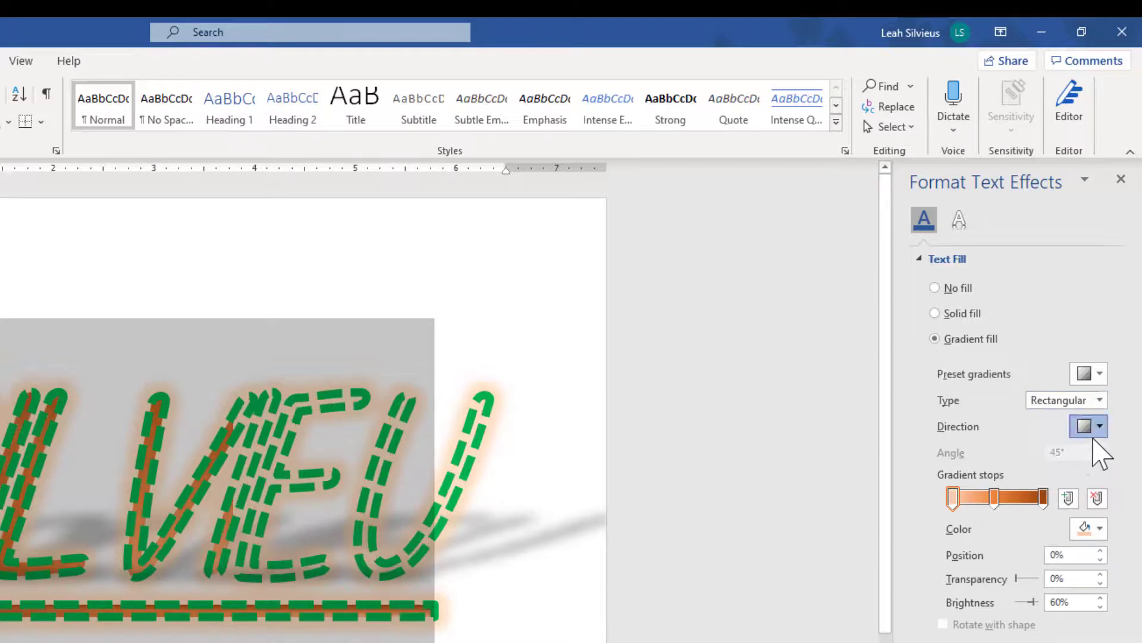
{"action": "left_click", "coordinate": [1098, 426]}
{"action": "left_click", "coordinate": [1041, 458]}
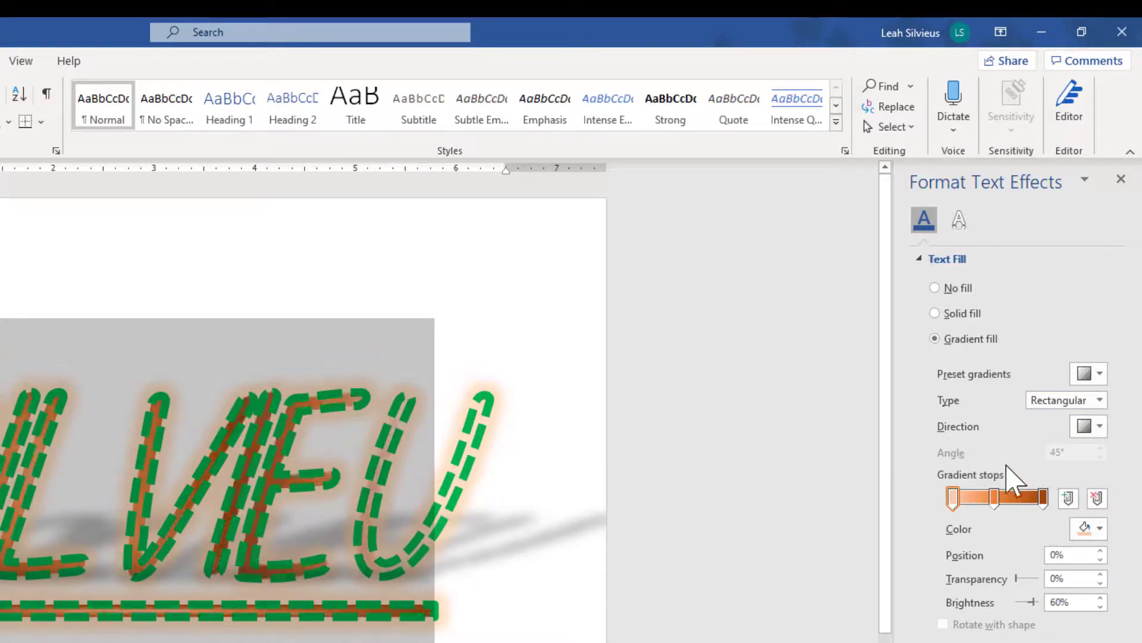
- Color the three gradient stops of the surname's fill dark red, golden orange and yellow, from first to last
{"action": "left_click", "coordinate": [952, 498]}
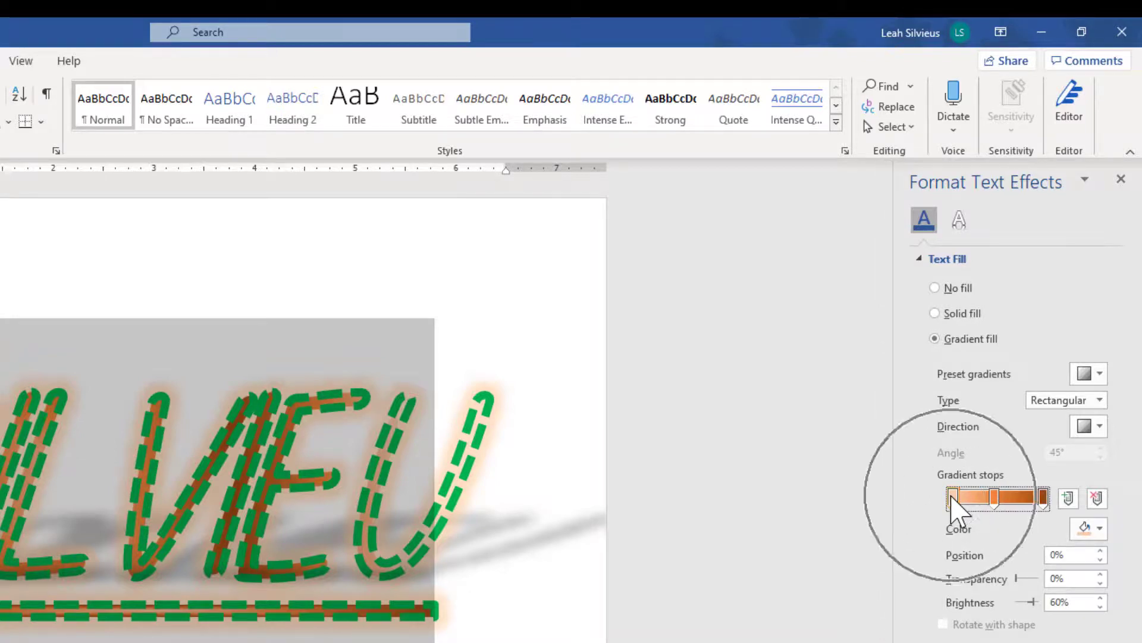
{"action": "left_click", "coordinate": [1092, 529]}
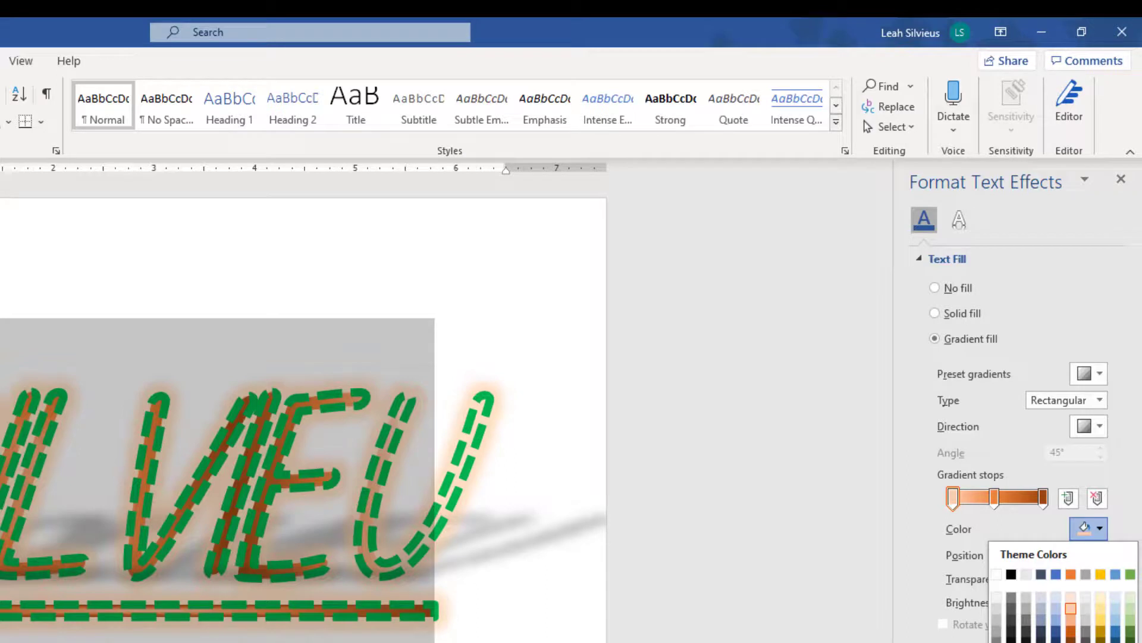
{"action": "left_click", "coordinate": [1011, 642]}
{"action": "left_click", "coordinate": [995, 500]}
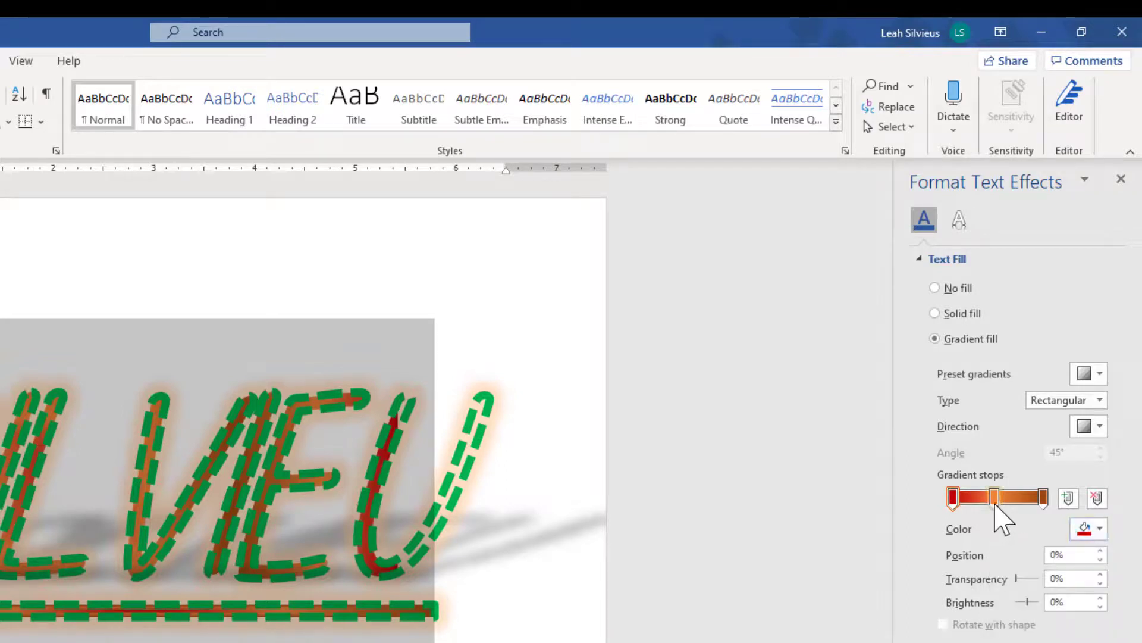
{"action": "left_click", "coordinate": [1091, 531]}
{"action": "left_click", "coordinate": [1101, 628]}
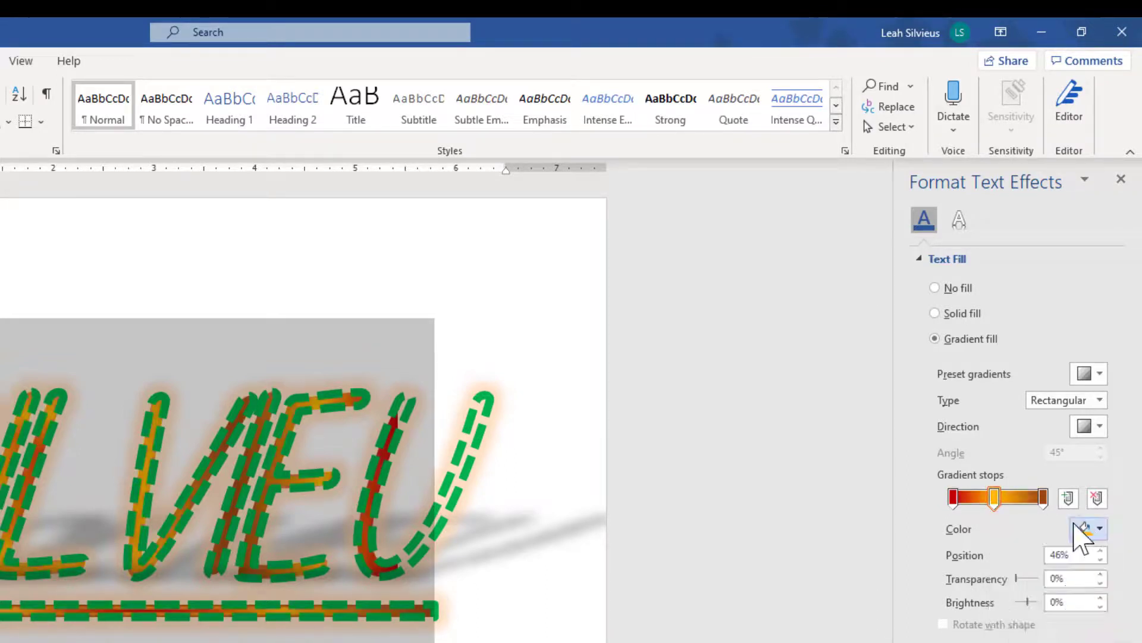
{"action": "left_click", "coordinate": [1043, 497]}
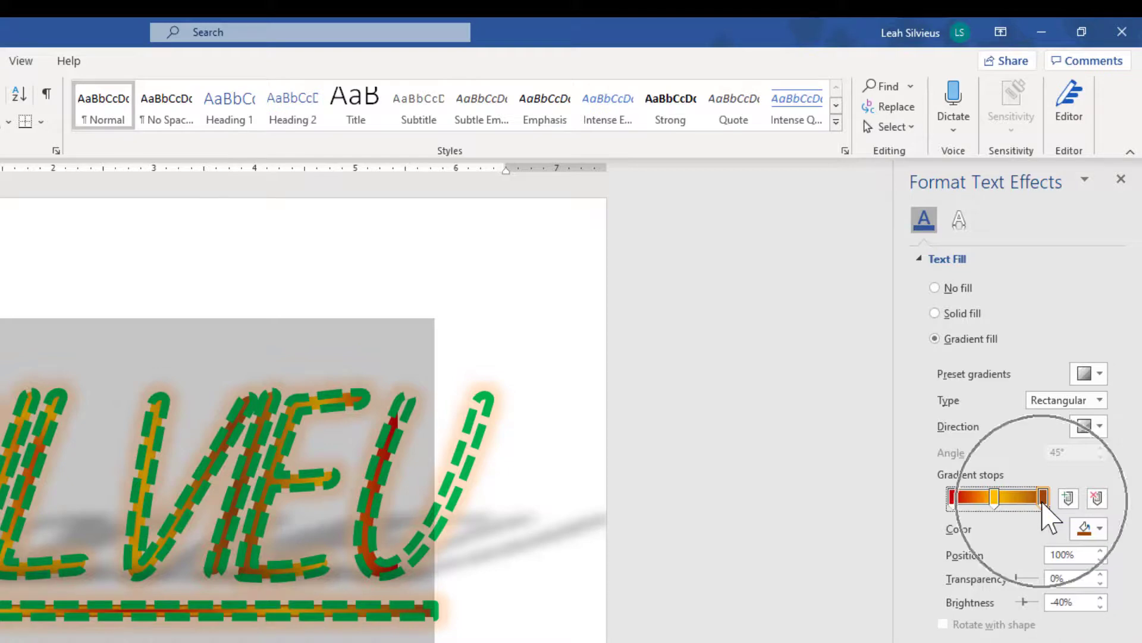
{"action": "left_click", "coordinate": [1091, 530]}
{"action": "left_click", "coordinate": [1101, 637]}
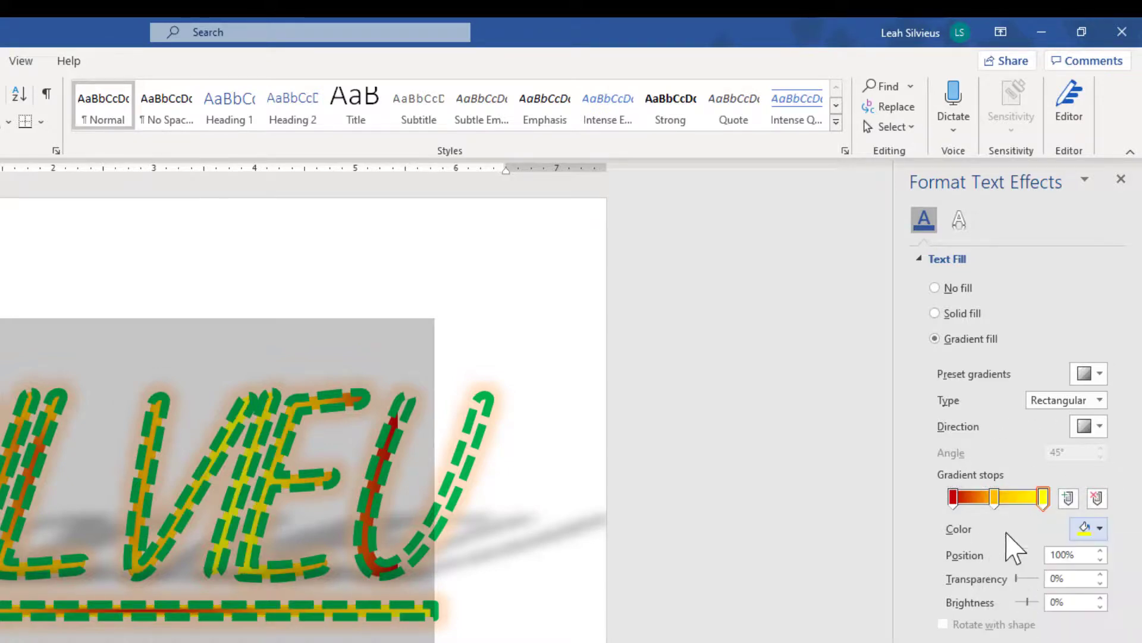
- Move the golden orange gradient stop to about 16% and the yellow one to about 34%
{"action": "left_click", "coordinate": [994, 498]}
{"action": "left_click_drag", "start_coordinate": [993, 499], "coordinate": [967, 509]}
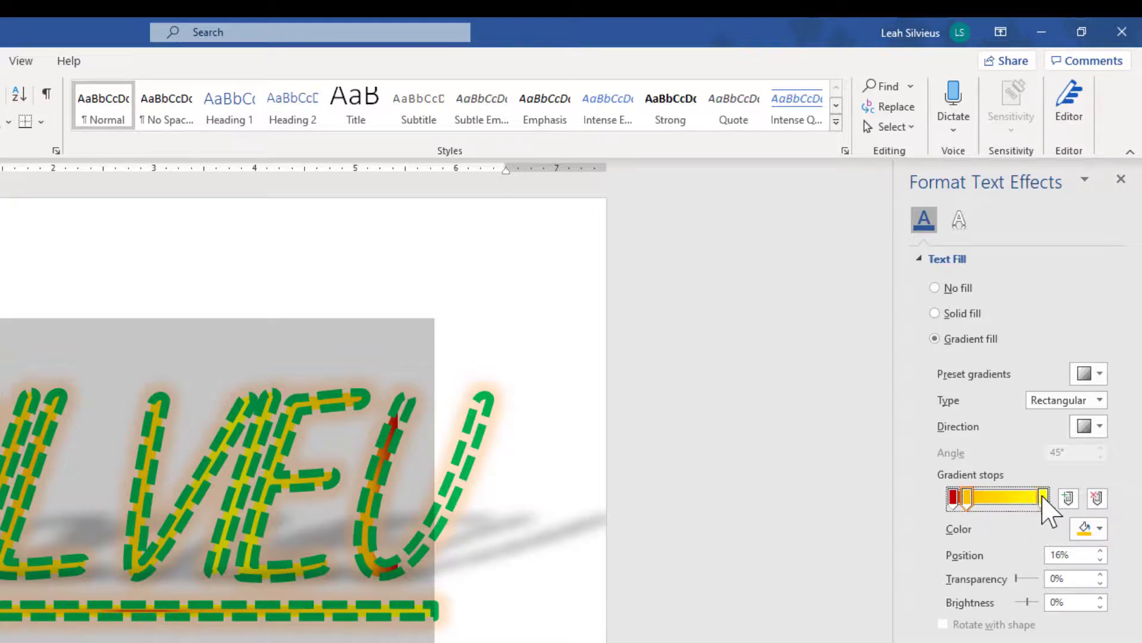
{"action": "left_click_drag", "start_coordinate": [1041, 499], "coordinate": [982, 499]}
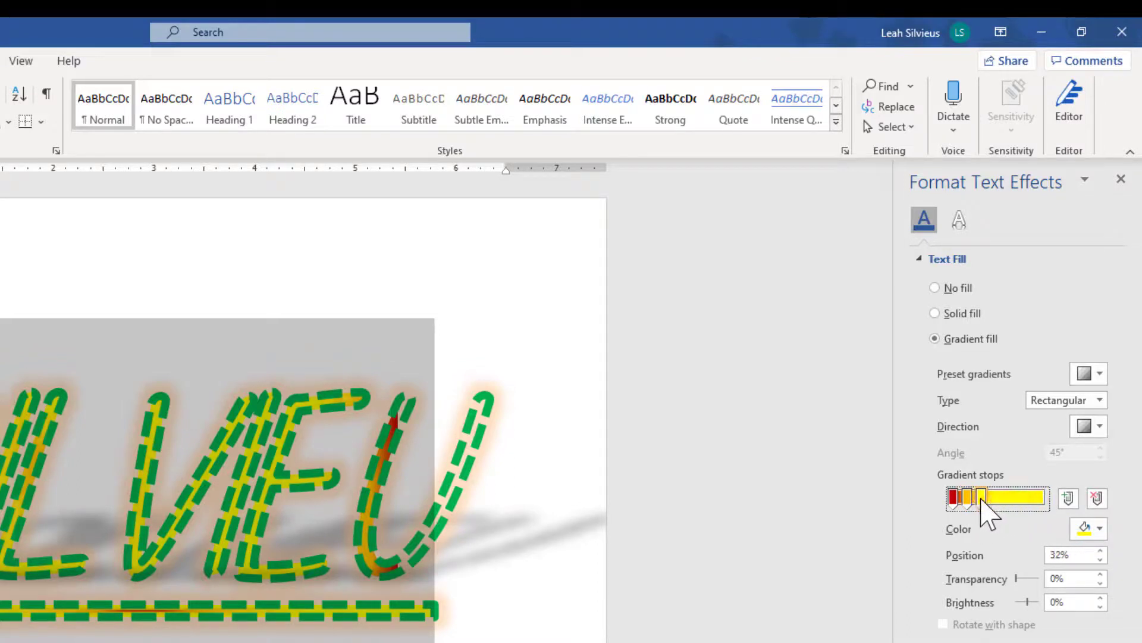
- Add a fourth gradient stop between the orange and yellow ones, and move the last stop to about 43%
{"action": "left_click", "coordinate": [1068, 498]}
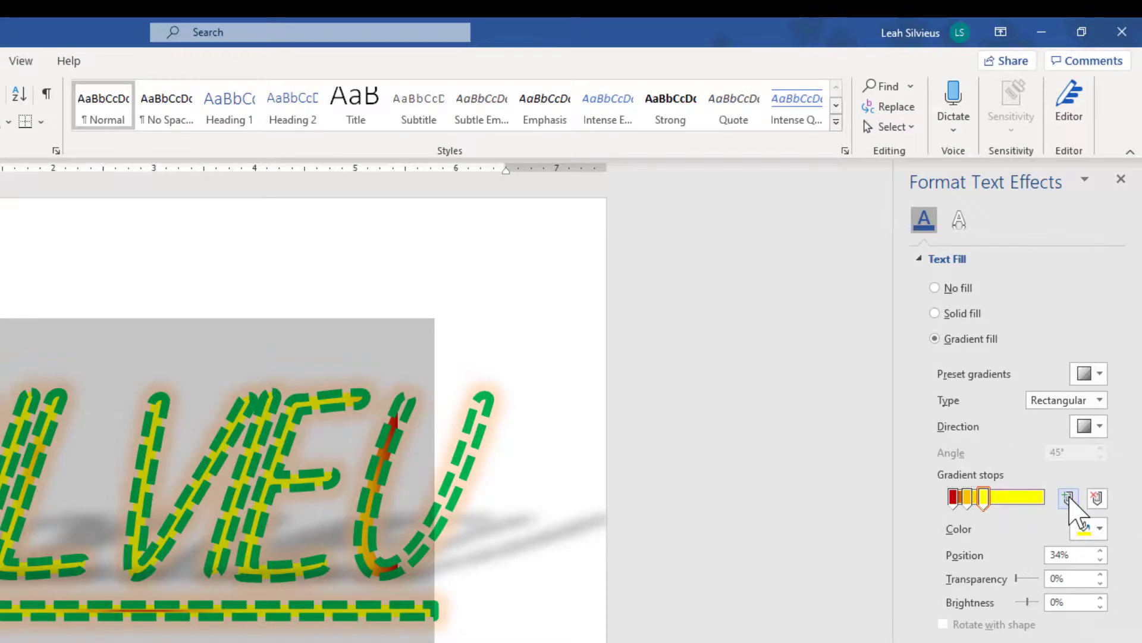
{"action": "left_click", "coordinate": [1086, 528]}
{"action": "left_click", "coordinate": [987, 507]}
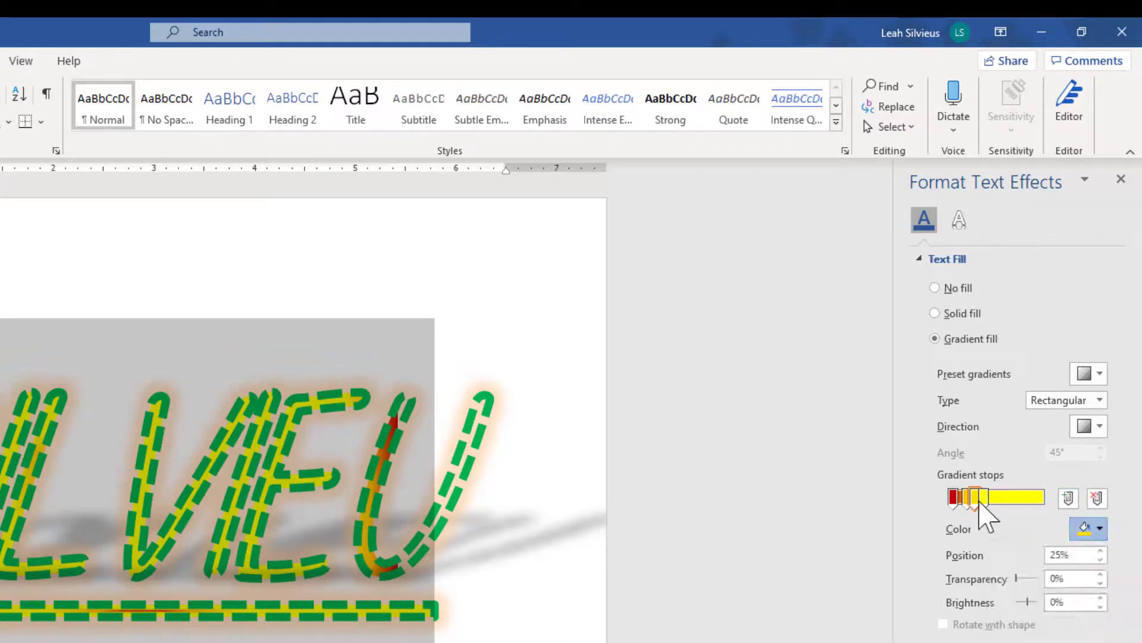
{"action": "left_click_drag", "start_coordinate": [987, 507], "coordinate": [991, 505]}
- Color the last gradient stop green and adjust the spacing of the stops along the gradient bar
{"action": "left_click", "coordinate": [1086, 529]}
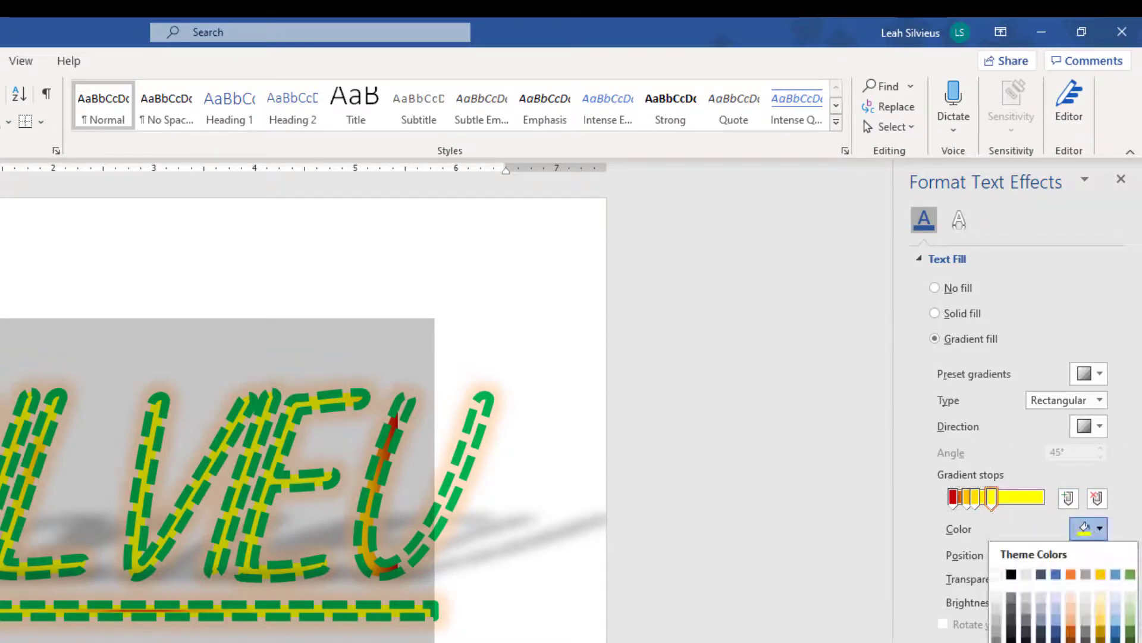
{"action": "left_click", "coordinate": [1130, 574]}
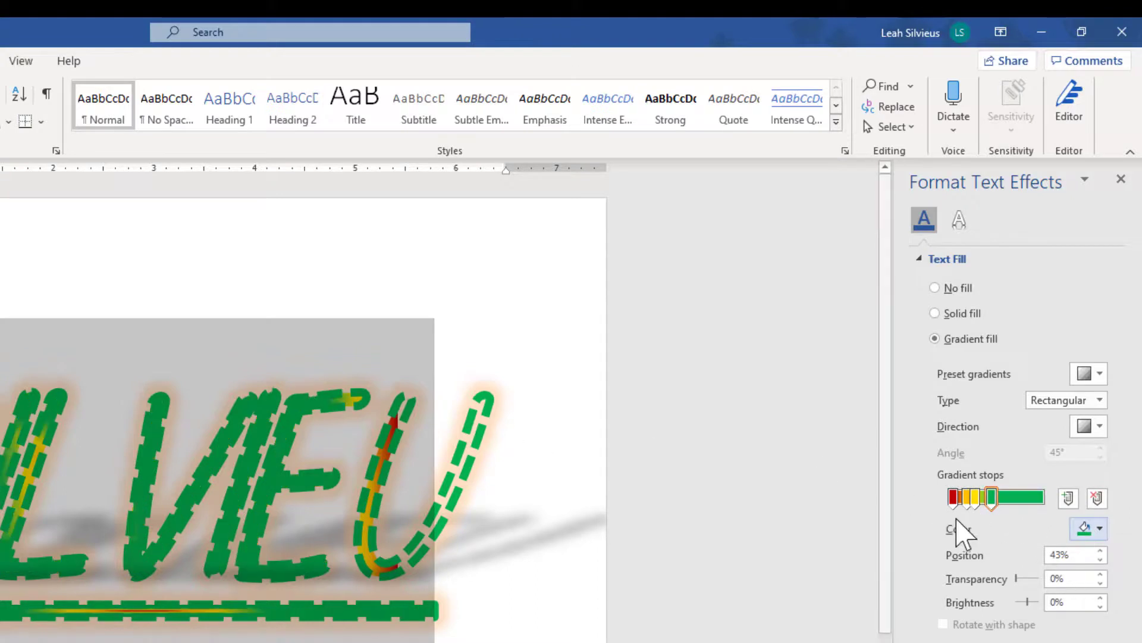
{"action": "mouse_move", "coordinate": [994, 499]}
{"action": "left_mouse_down"}
{"action": "mouse_move", "coordinate": [1019, 499]}
{"action": "mouse_move", "coordinate": [975, 500]}
{"action": "left_mouse_up"}
{"action": "left_click", "coordinate": [994, 500]}
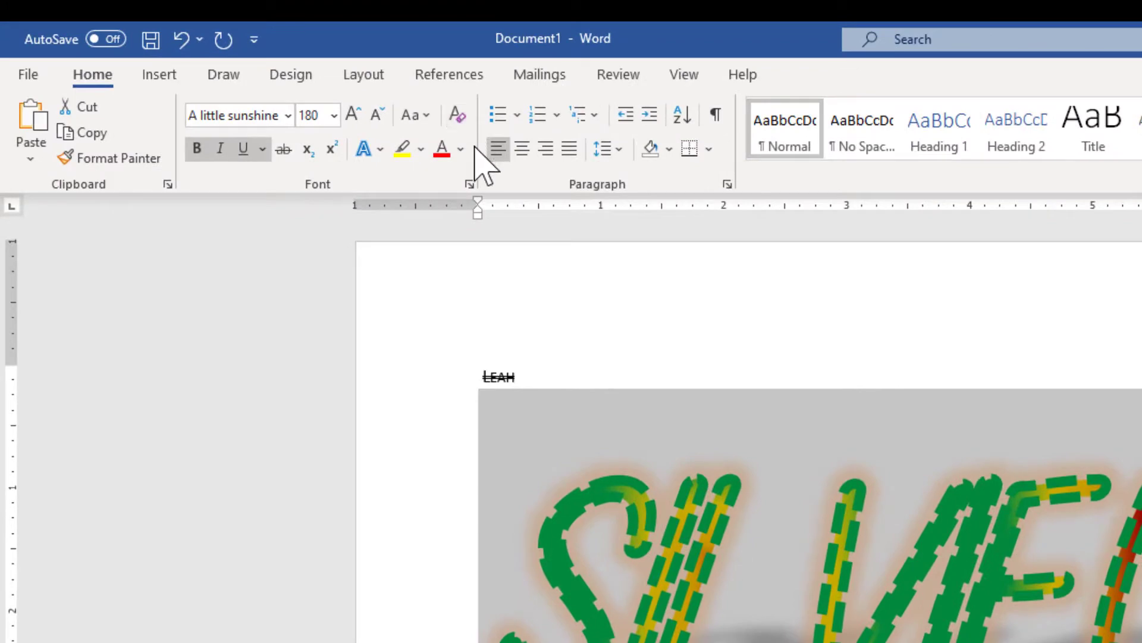
- Clear all formatting from the selected surname
{"action": "left_click", "coordinate": [457, 115]}
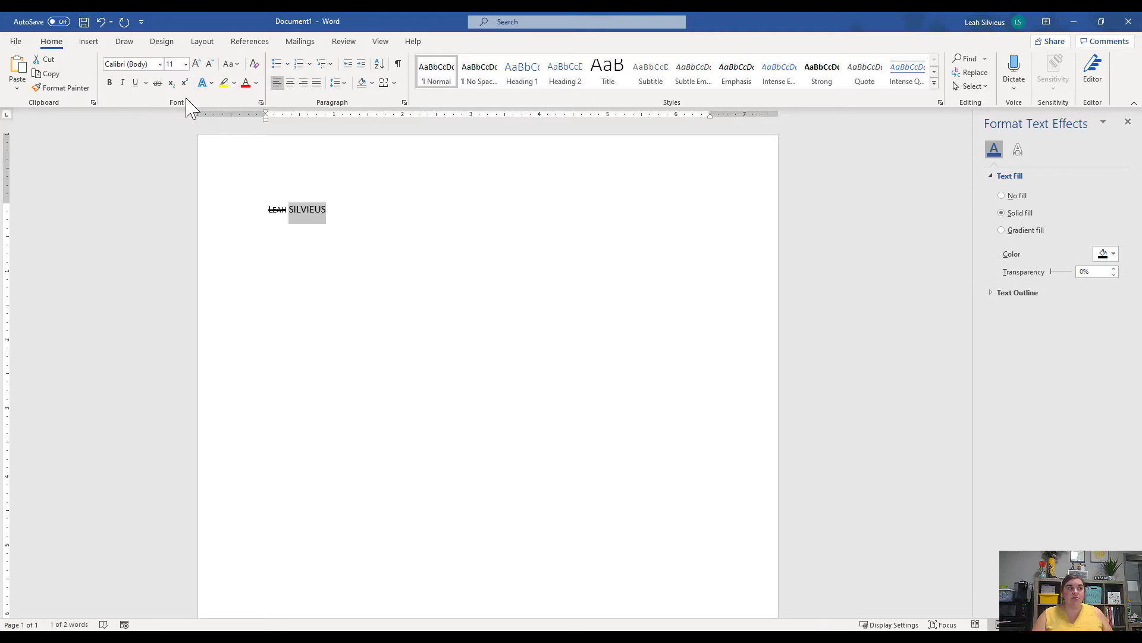
{"action": "left_click", "coordinate": [204, 83]}
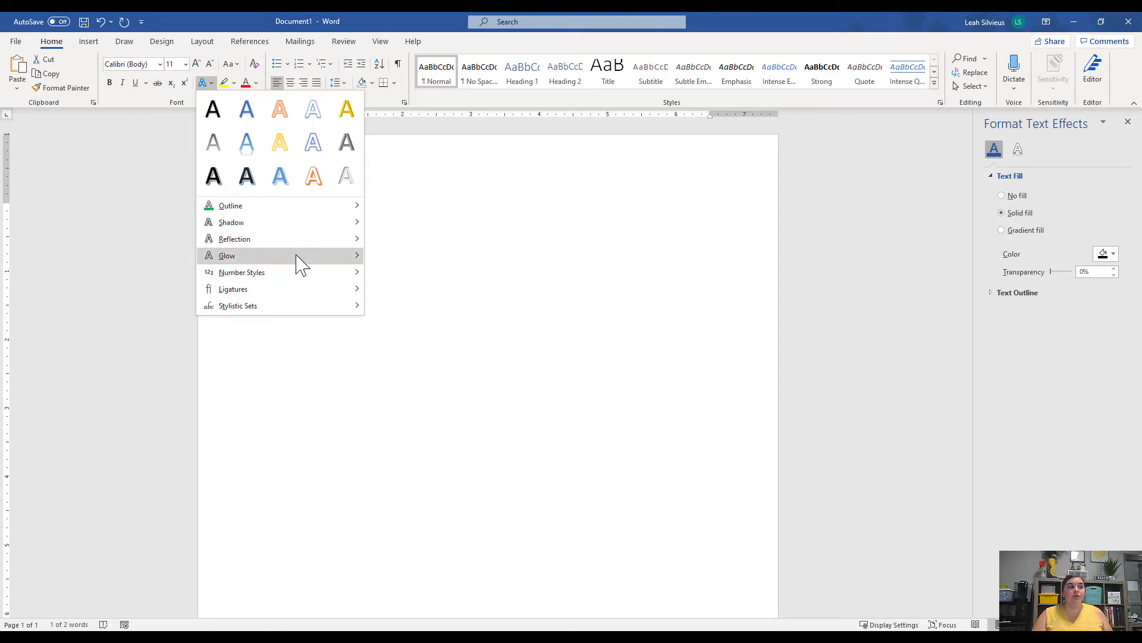
{"action": "mouse_move", "coordinate": [295, 257]}
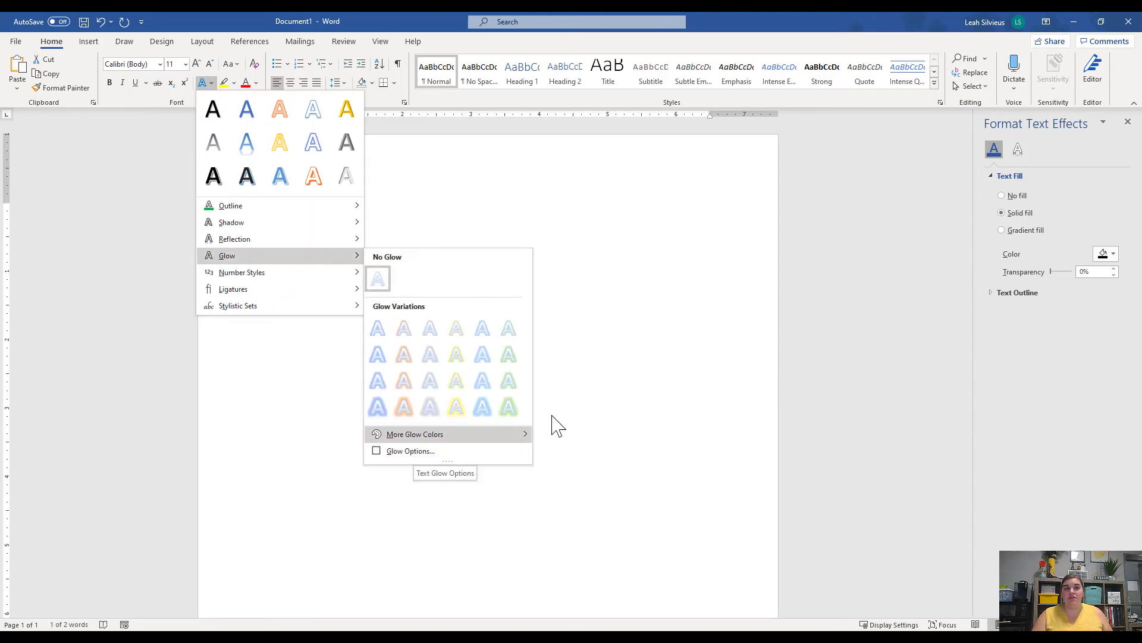
{"action": "left_click", "coordinate": [571, 345]}
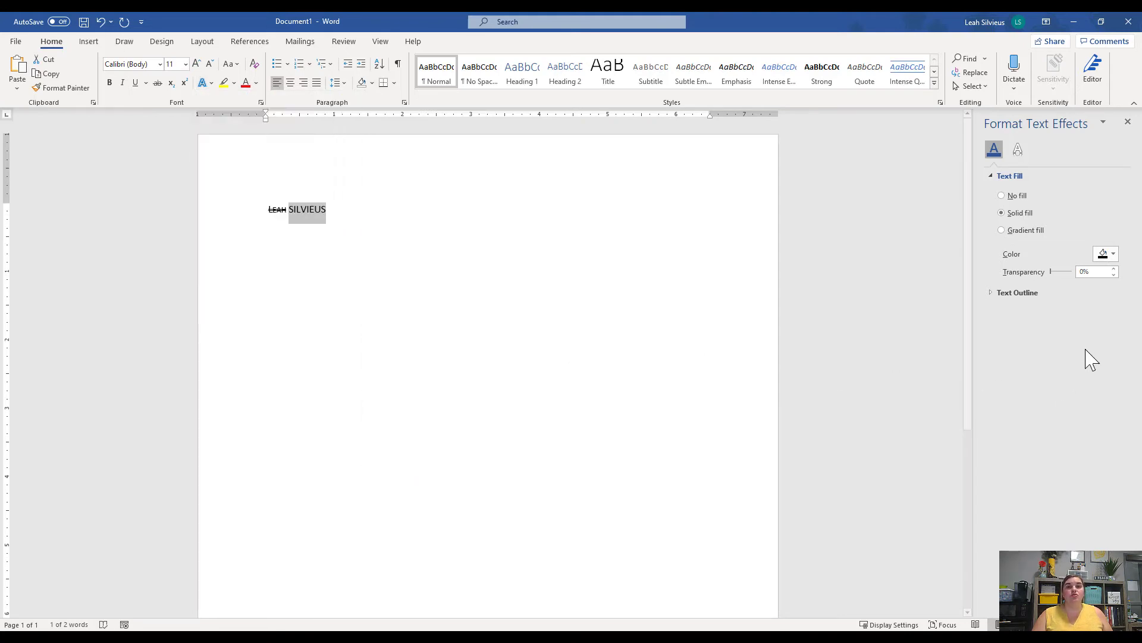